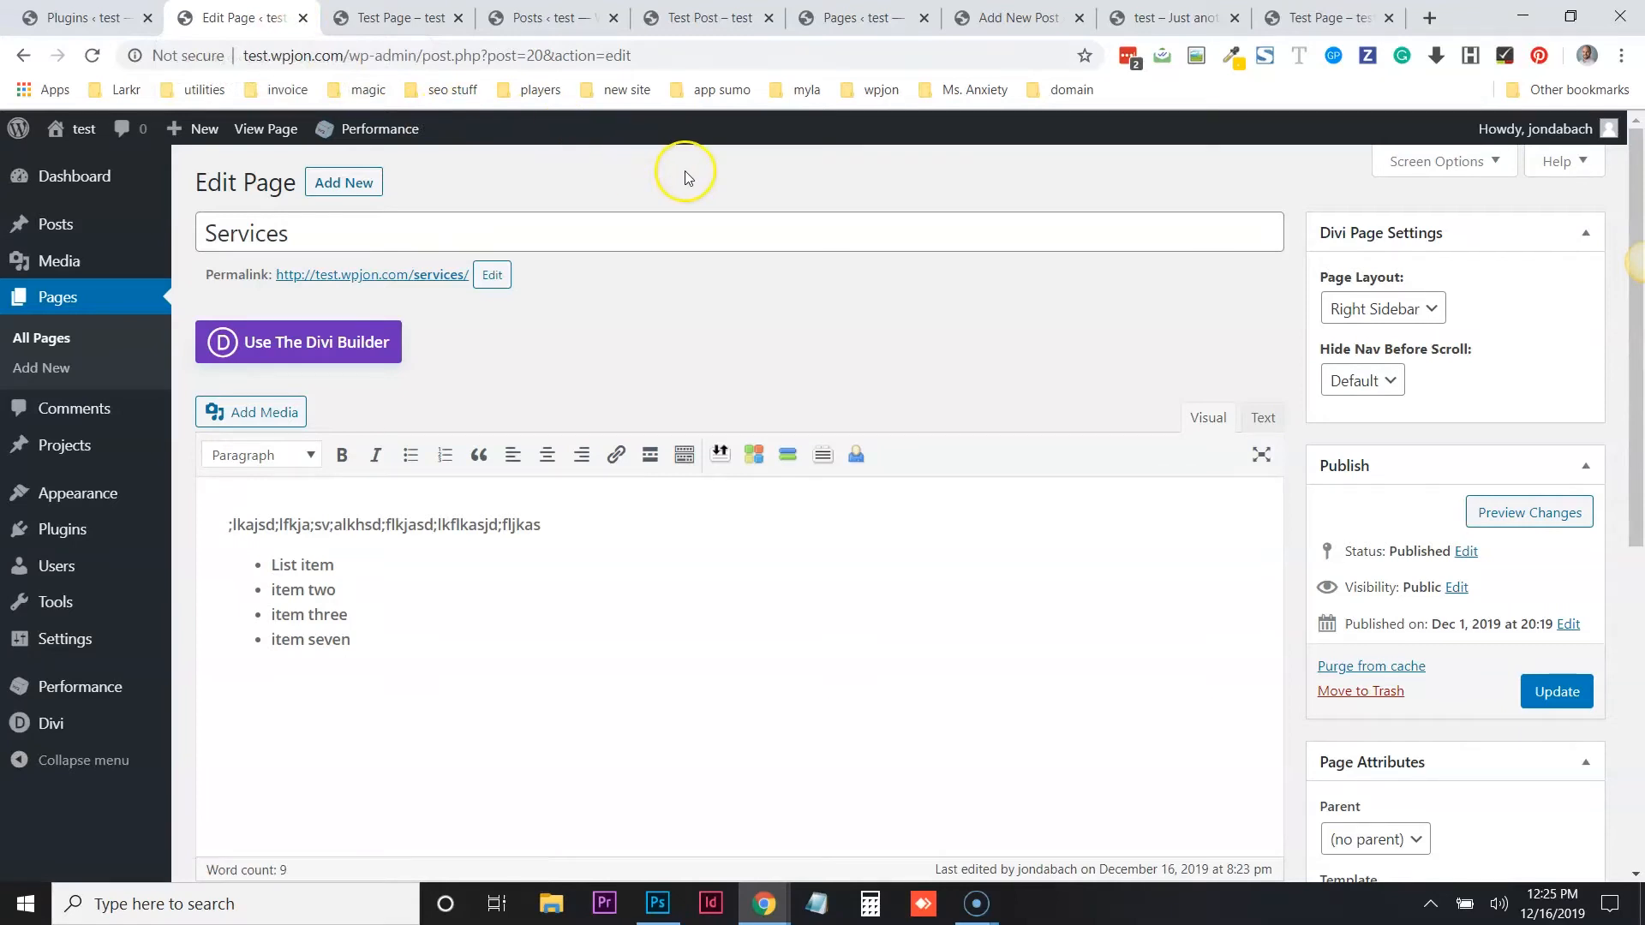
End the bulleted list after "item seven" in the Services page and add the paragraph ";aklsjjd;flkasd;flkjasdfk" below it
{"action": "left_click", "coordinate": [467, 234]}
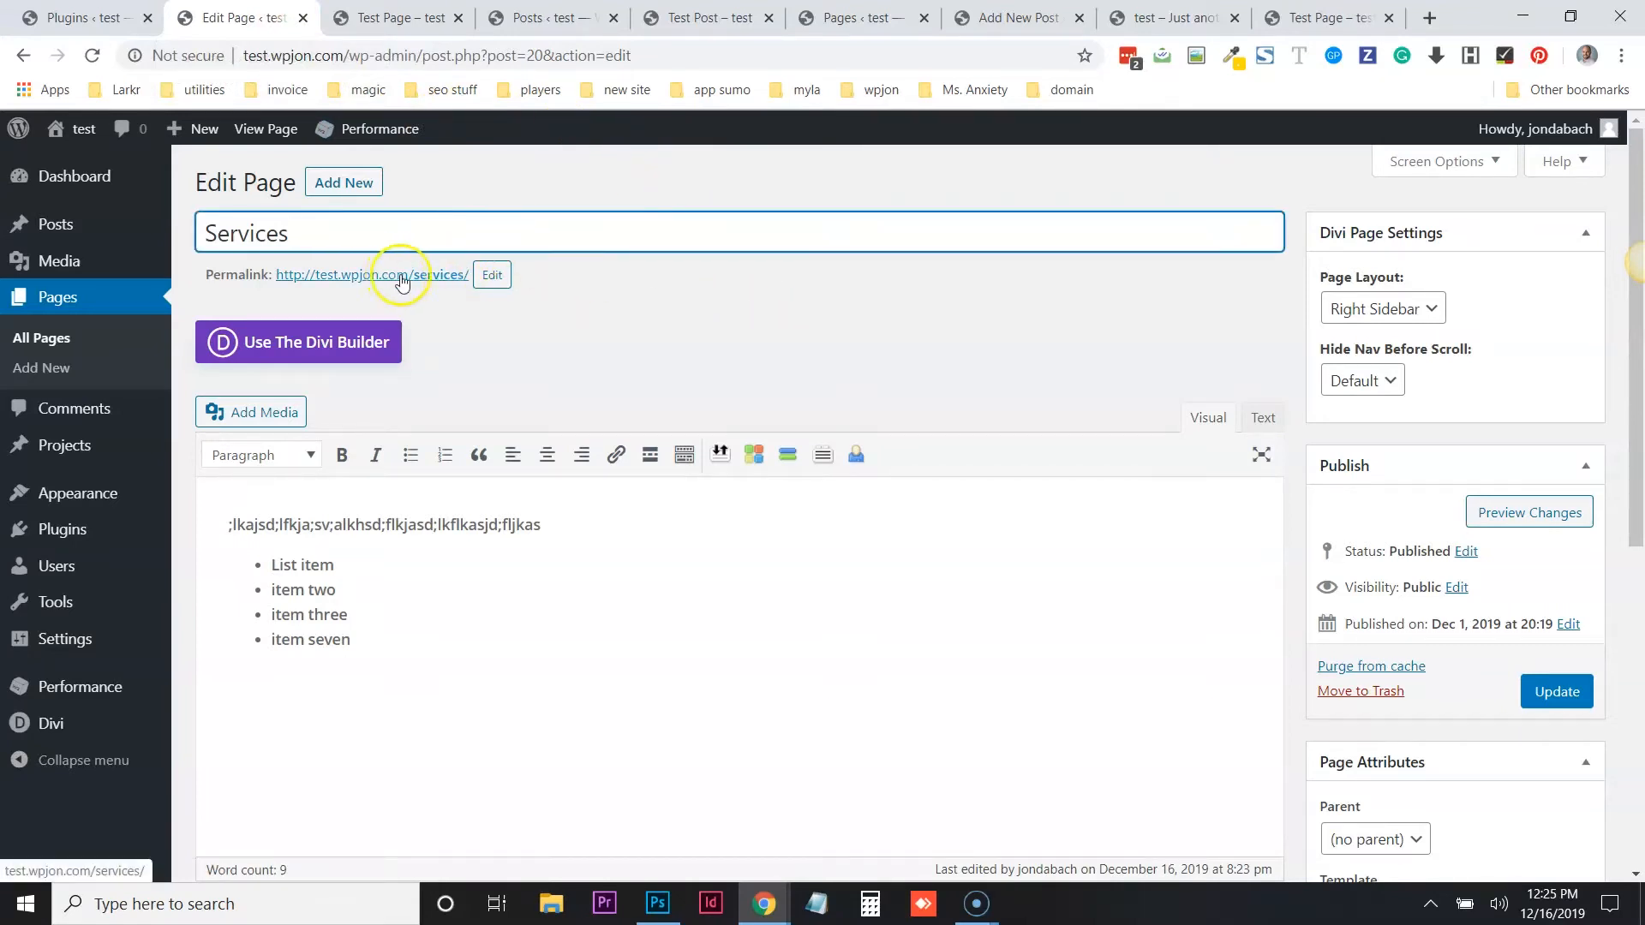
{"action": "scroll", "coordinate": [685, 291], "scroll_direction": "down", "scroll_amount": 1}
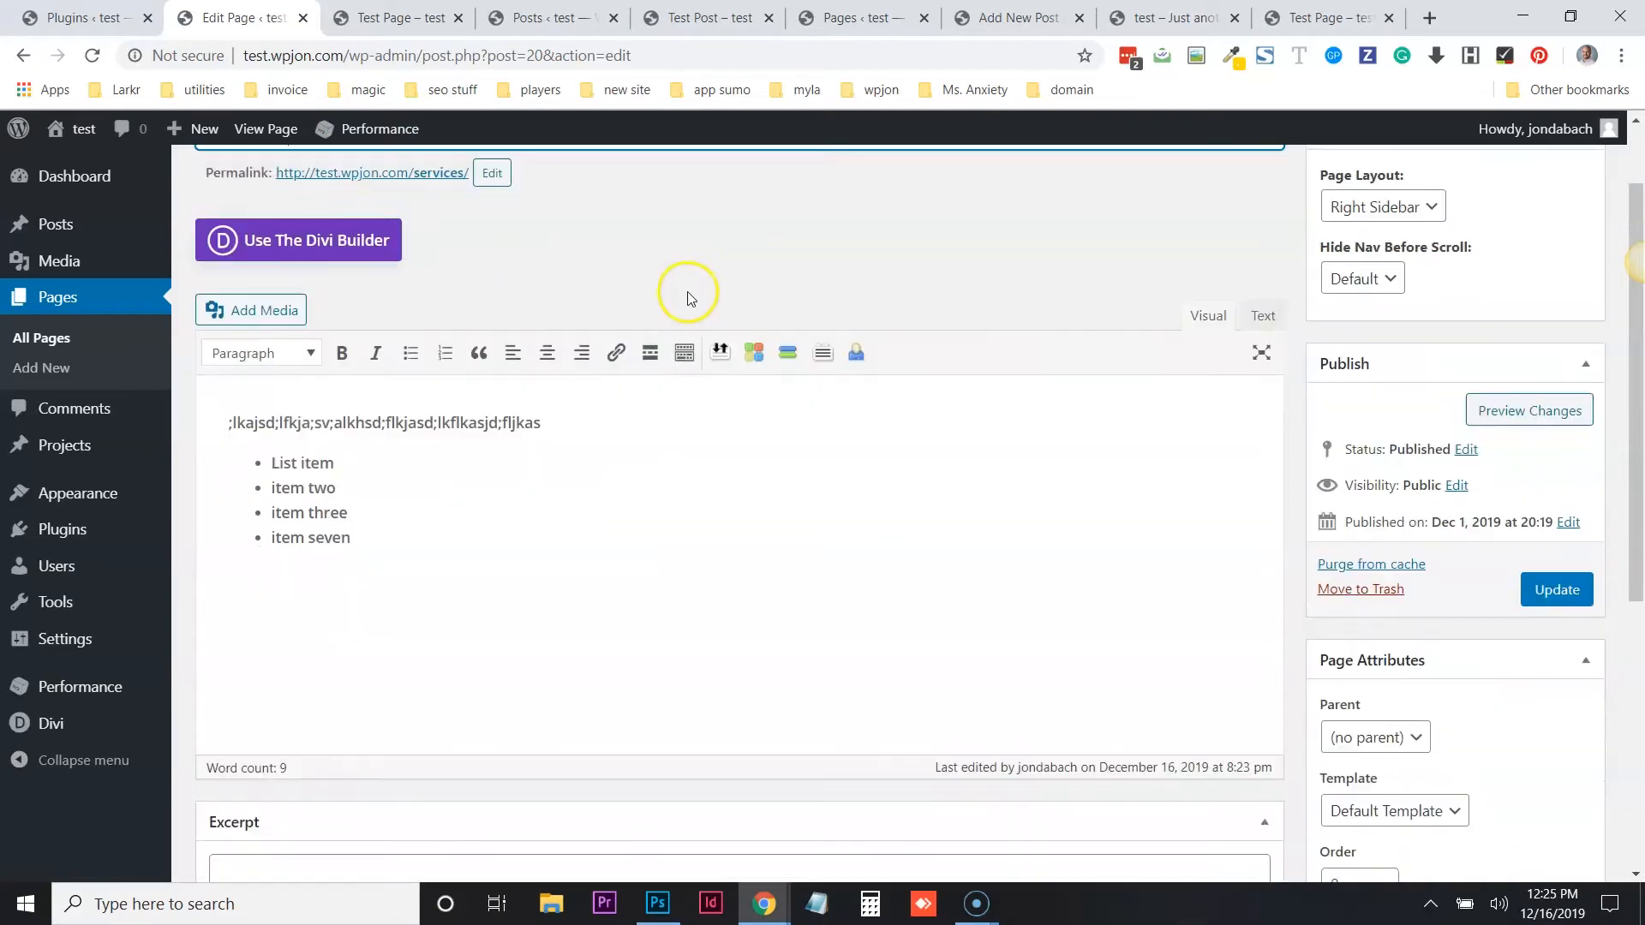
{"action": "left_click", "coordinate": [633, 433]}
{"action": "scroll", "coordinate": [532, 459], "scroll_direction": "down", "scroll_amount": 1}
{"action": "scroll", "coordinate": [514, 459], "scroll_direction": "up", "scroll_amount": 1}
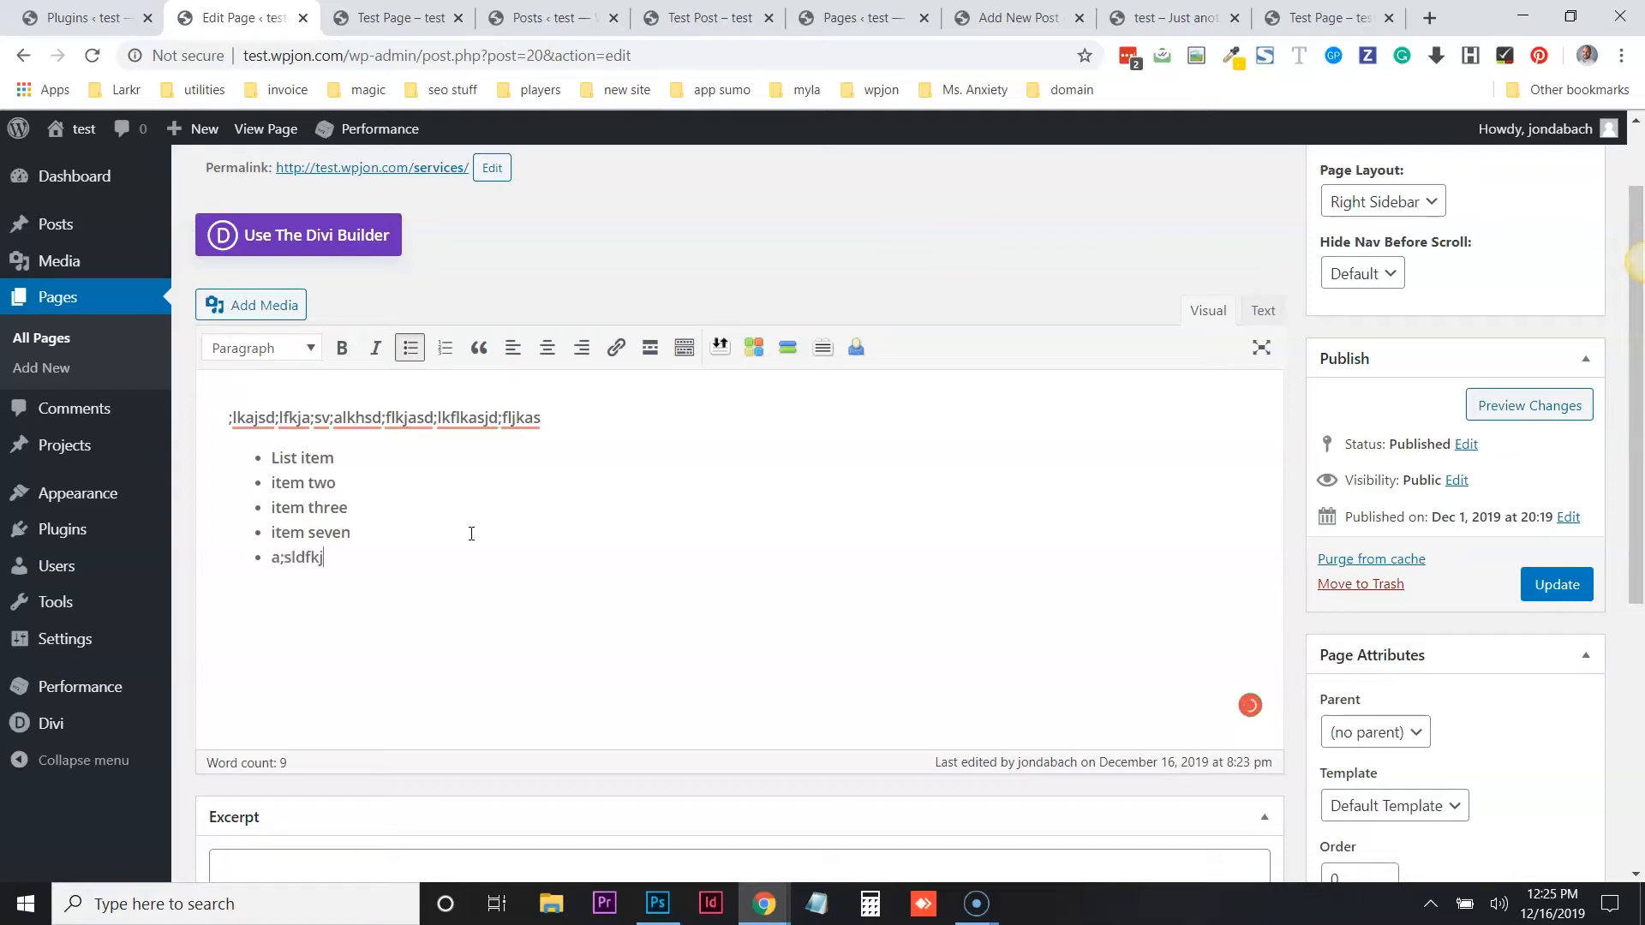
{"action": "key", "text": "Return"}
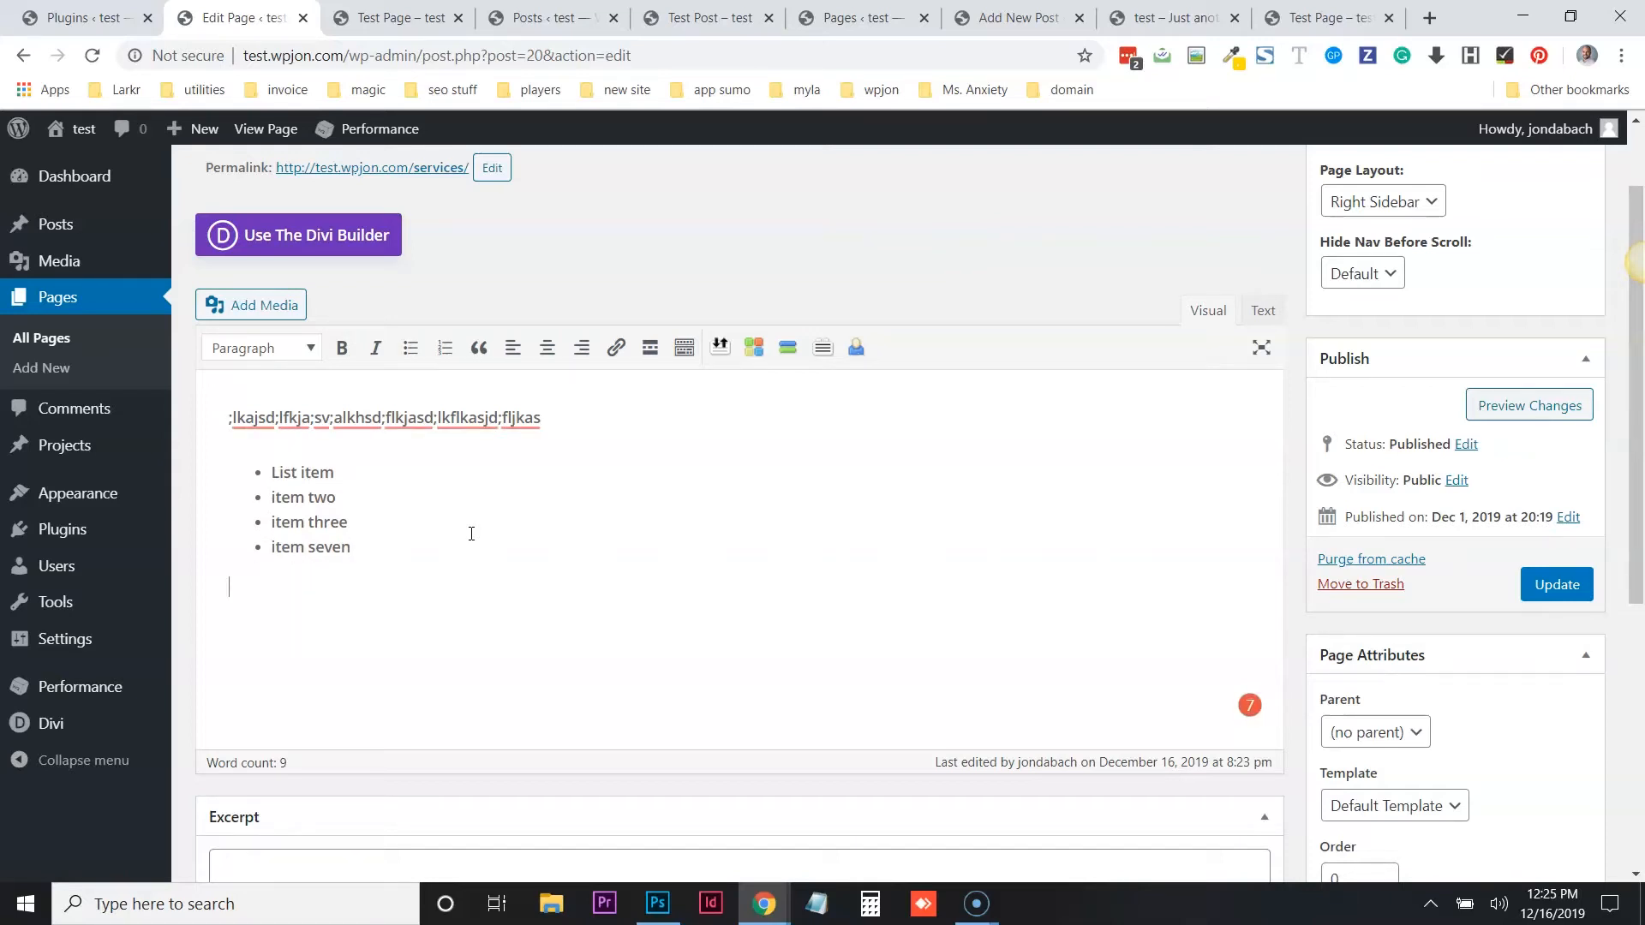
{"action": "type", "text": ";aklsjjd;flkasd;flk"}
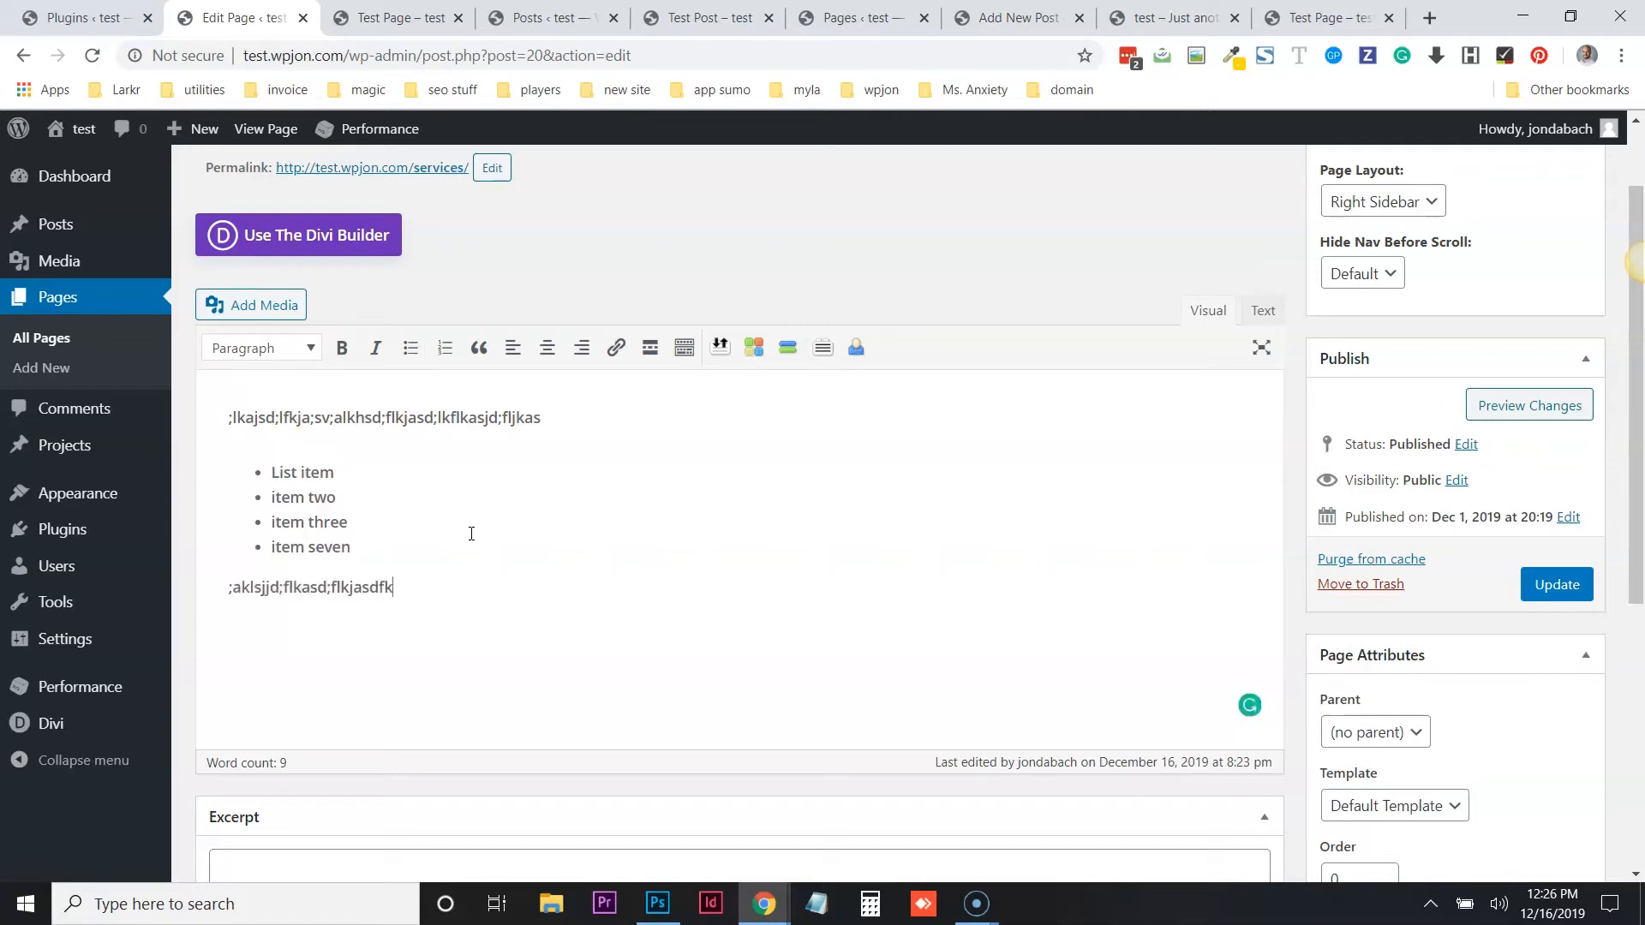
{"action": "type", "text": "jasdfk"}
Add three more lines at the end of the page: ";lkasjdfl;ajsdlfkjasldf", "dkjfdkjfd" and "kjdkdjfd"
{"action": "key", "text": "Return"}
{"action": "type", "text": ";lkasjdfl;ajsdlfkjasldf"}
{"action": "key", "text": "Return"}
{"action": "type", "text": "dkjfdkjfd"}
{"action": "key", "text": "Return"}
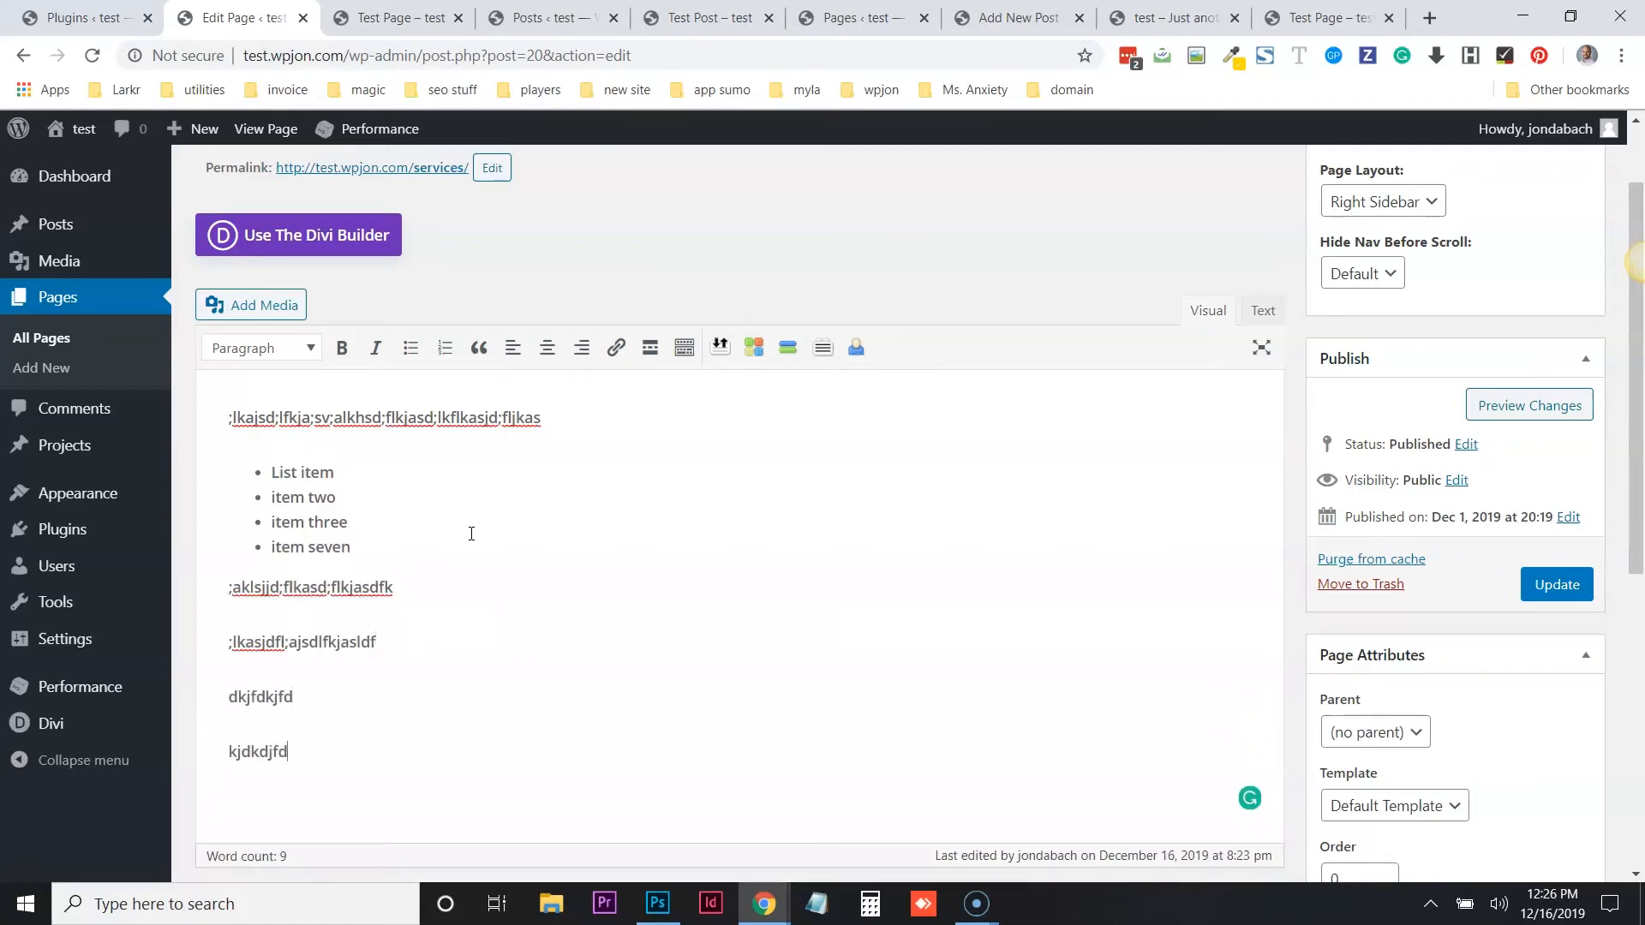
Format the last three lines of the Services page as a bulleted list
{"action": "left_click_drag", "start_coordinate": [293, 751], "coordinate": [244, 642]}
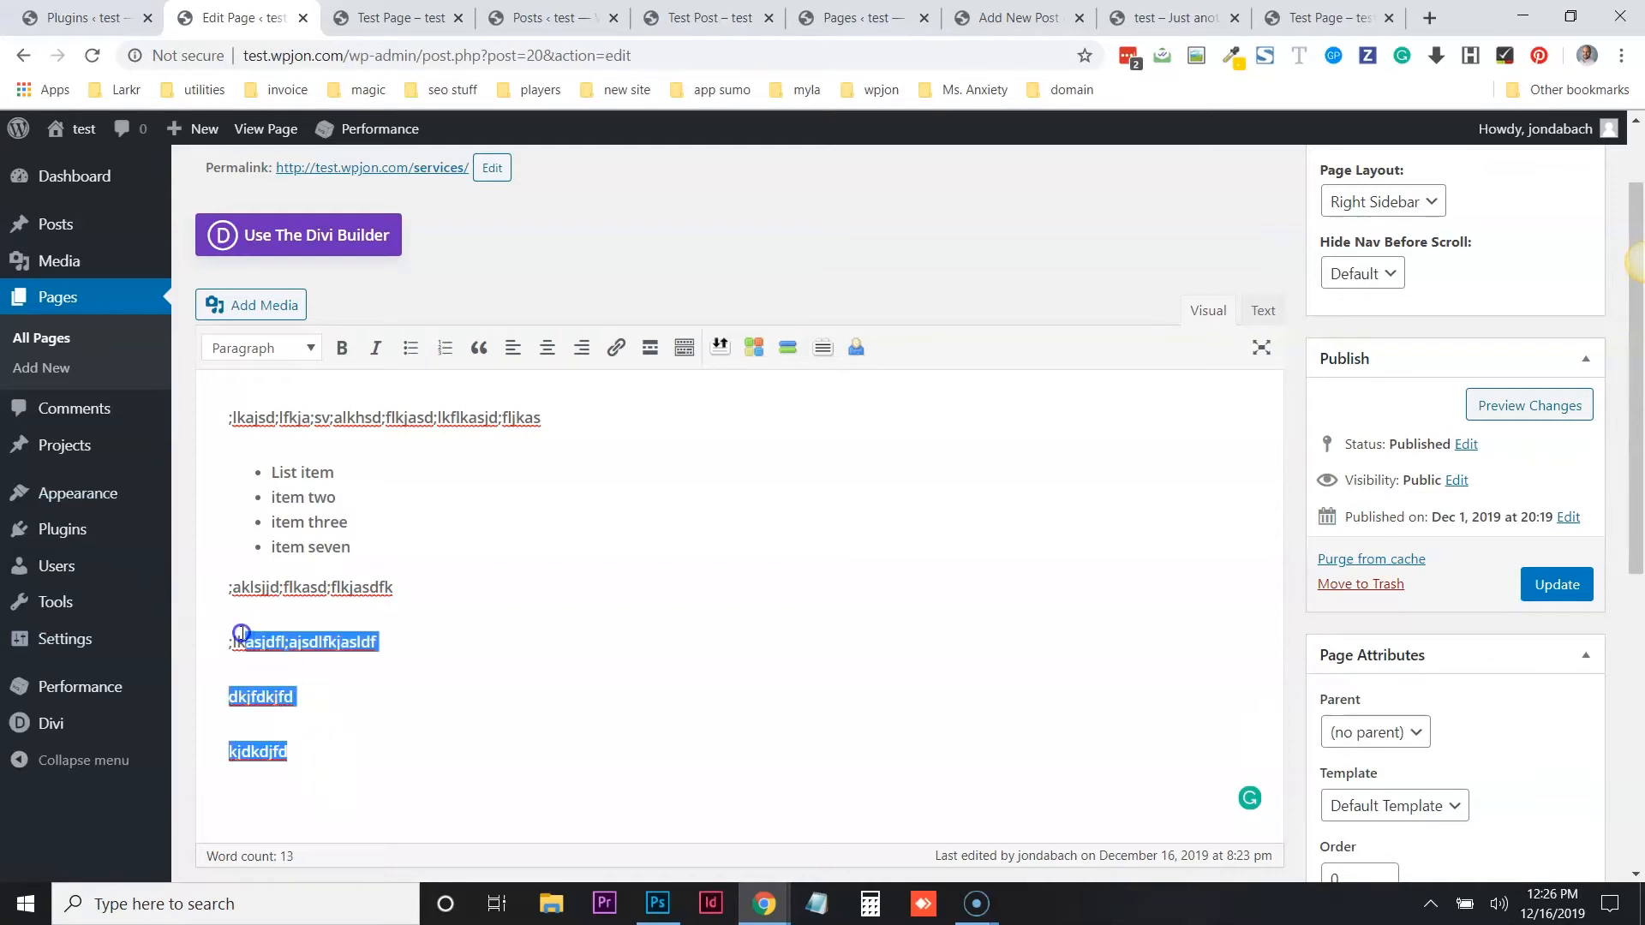
{"action": "left_click", "coordinate": [407, 353]}
{"action": "left_click", "coordinate": [370, 679]}
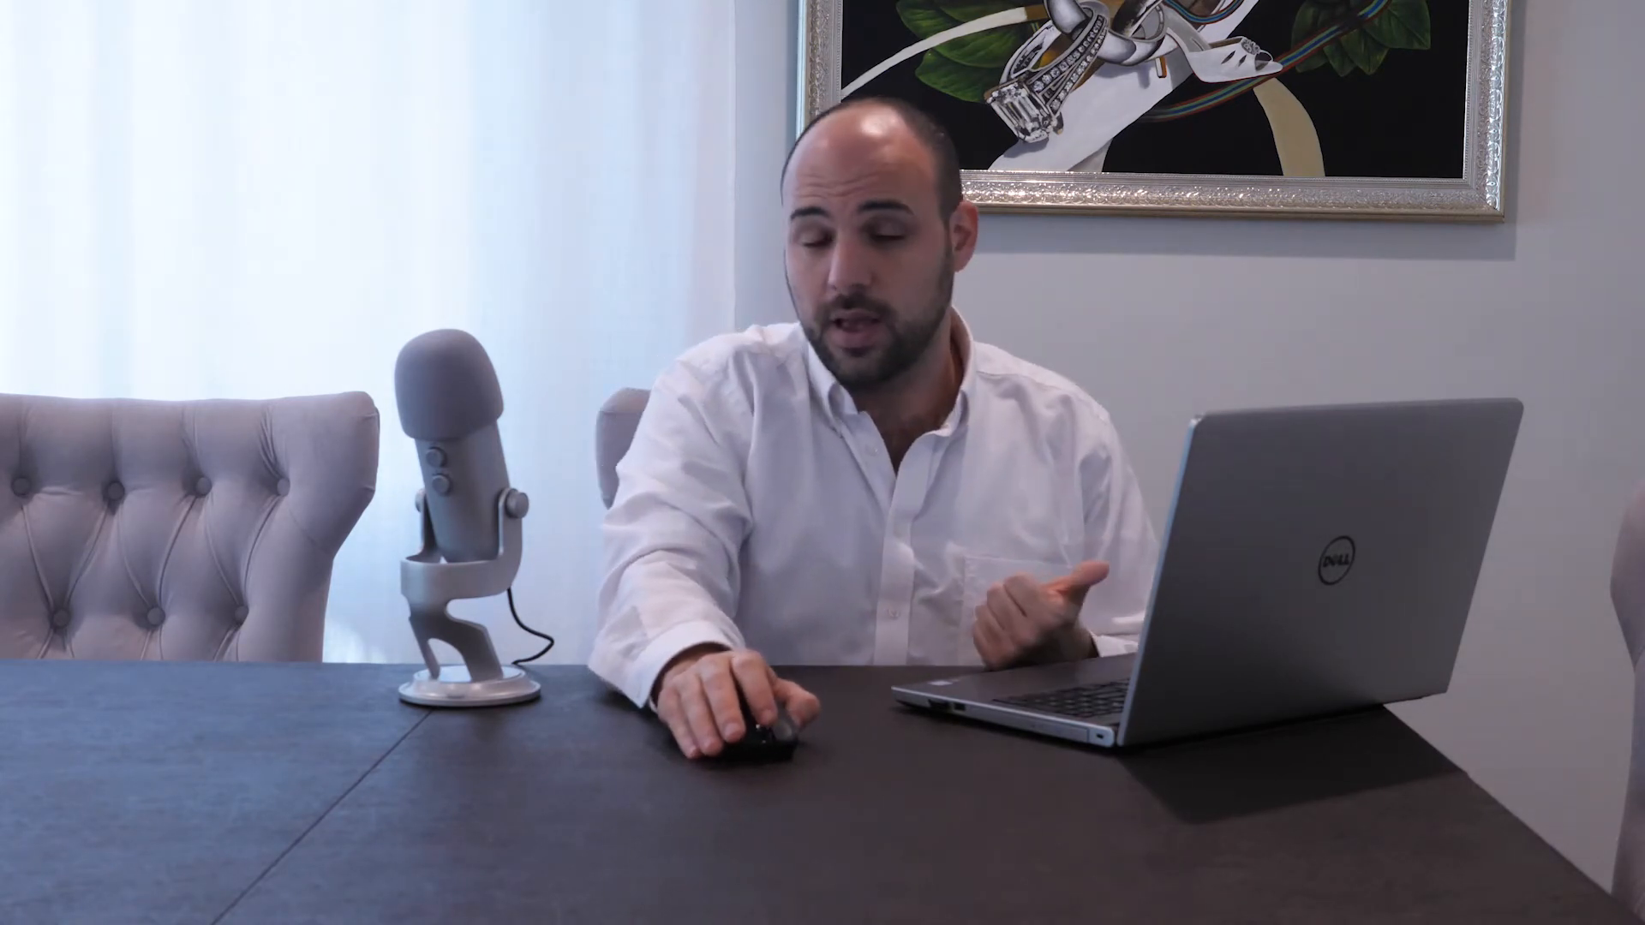
{"action": "left_click", "coordinate": [927, 177]}
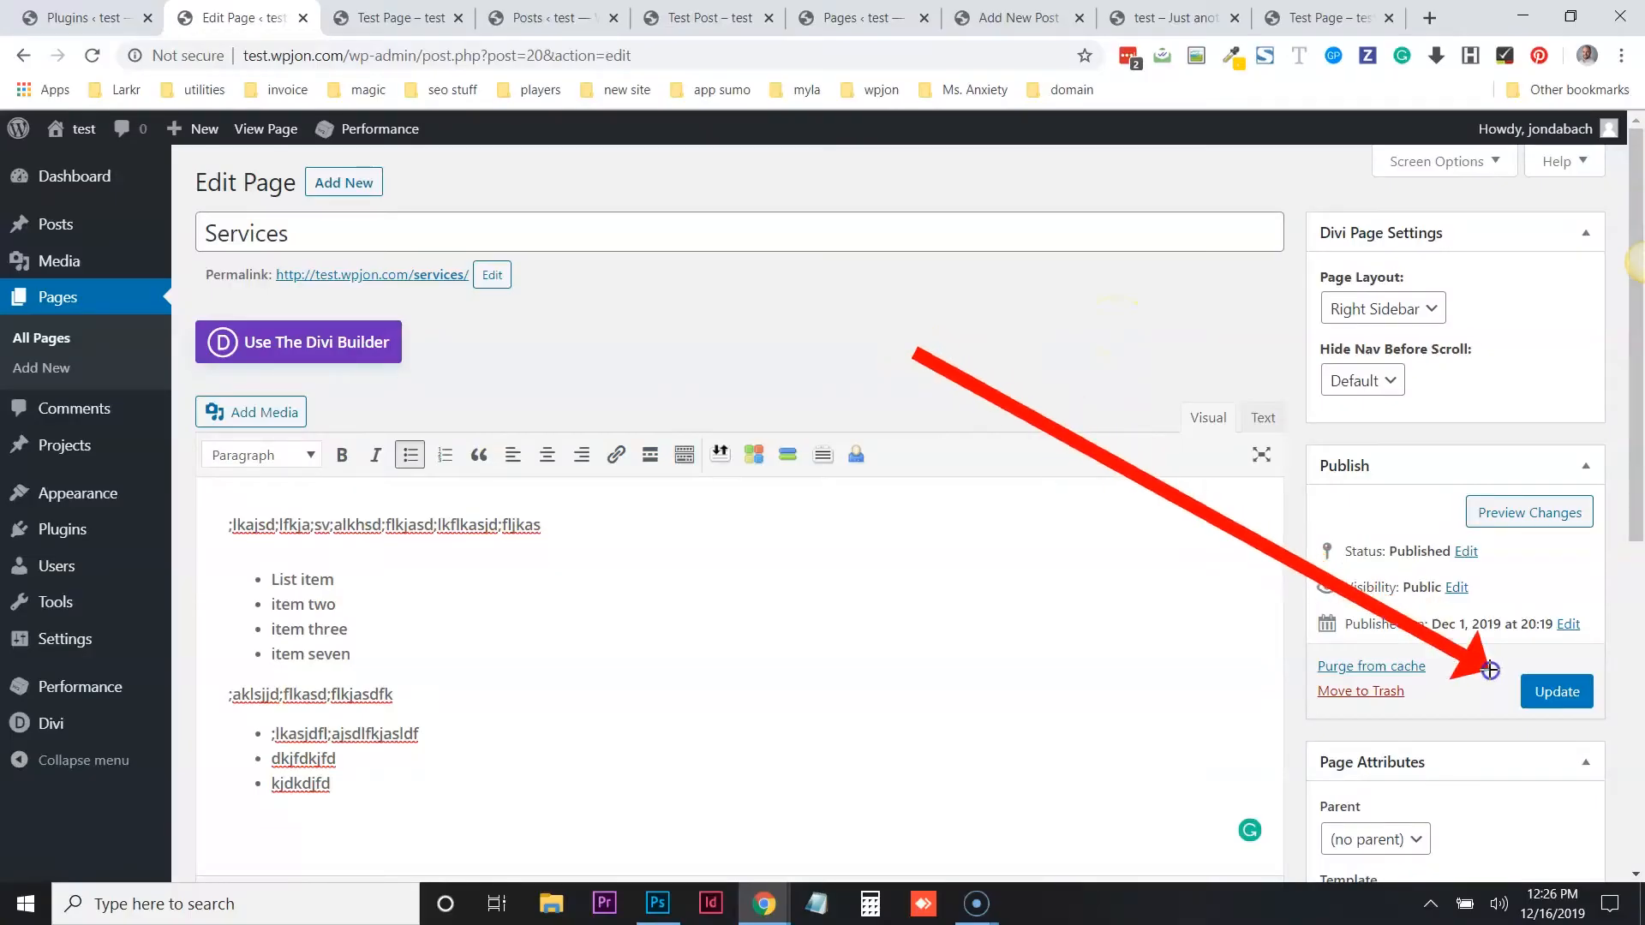
{"action": "left_click", "coordinate": [1527, 692]}
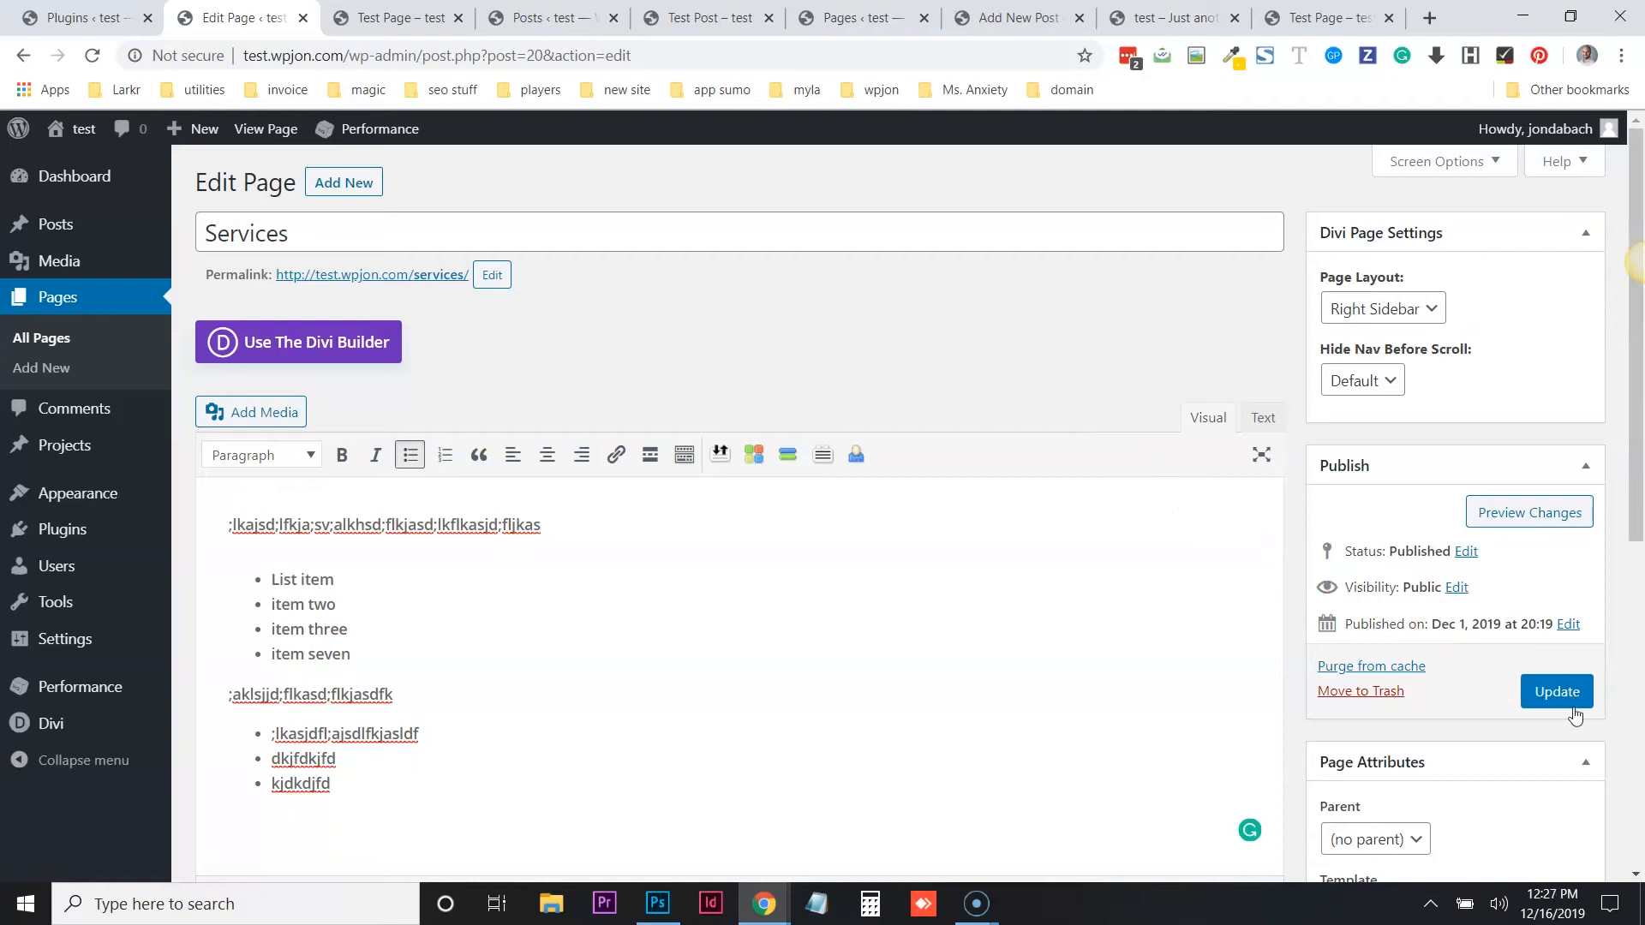
Show the page's visibility and status options and change its publication date to Dec 1, 2020 at 20:19
{"action": "left_click", "coordinate": [1457, 587]}
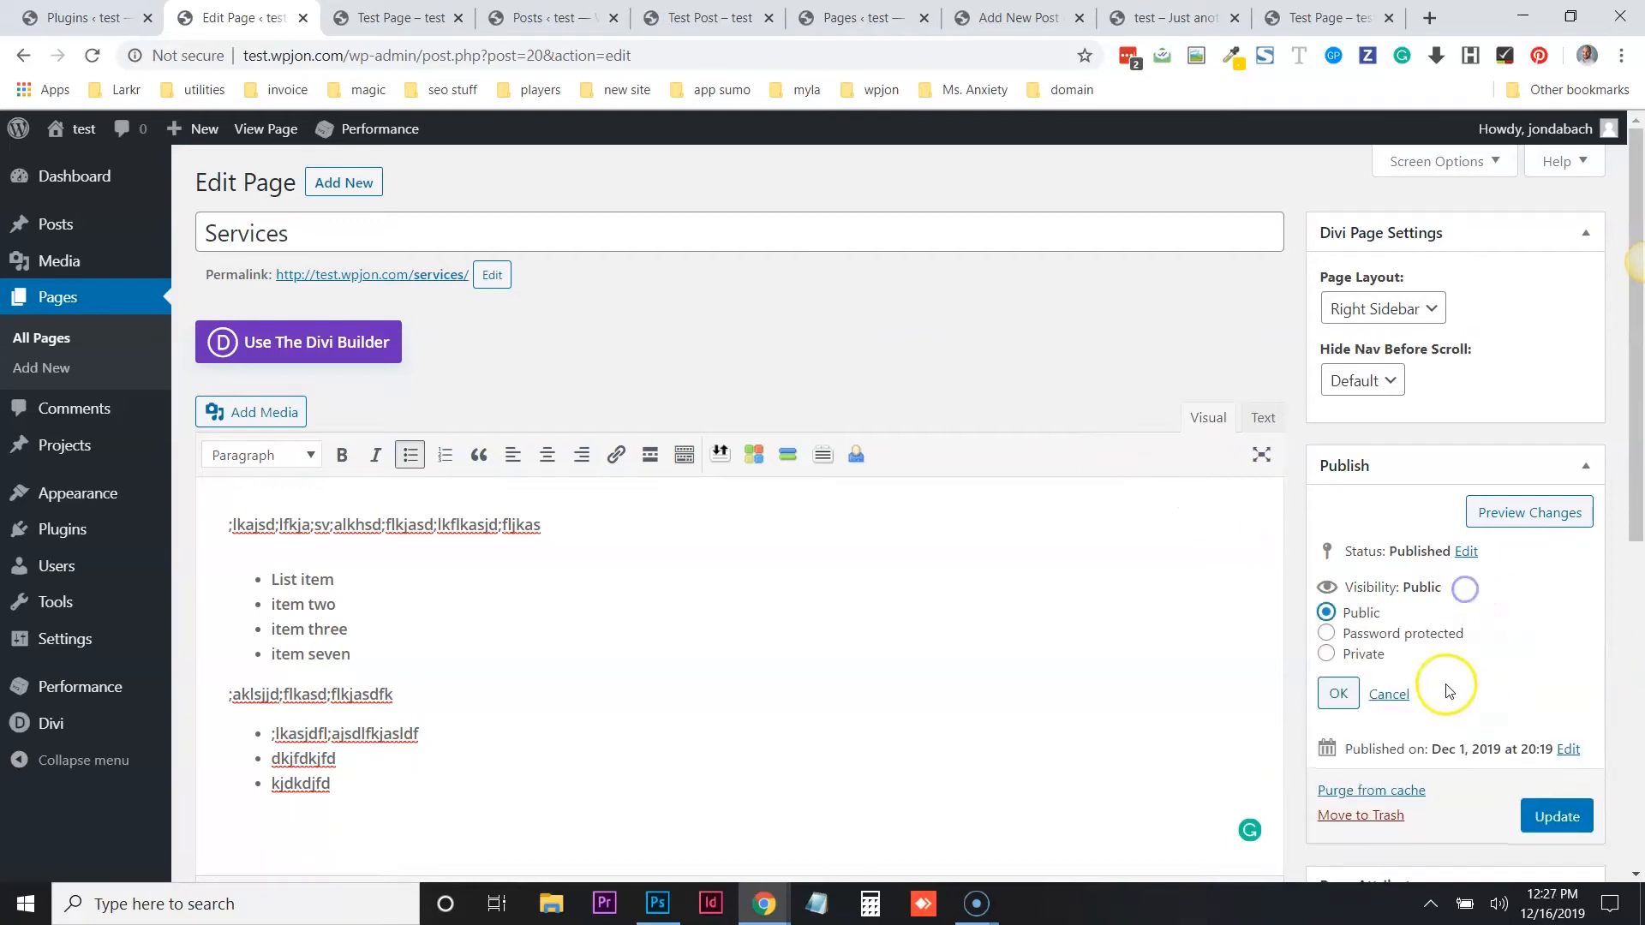
{"action": "left_click", "coordinate": [1465, 551]}
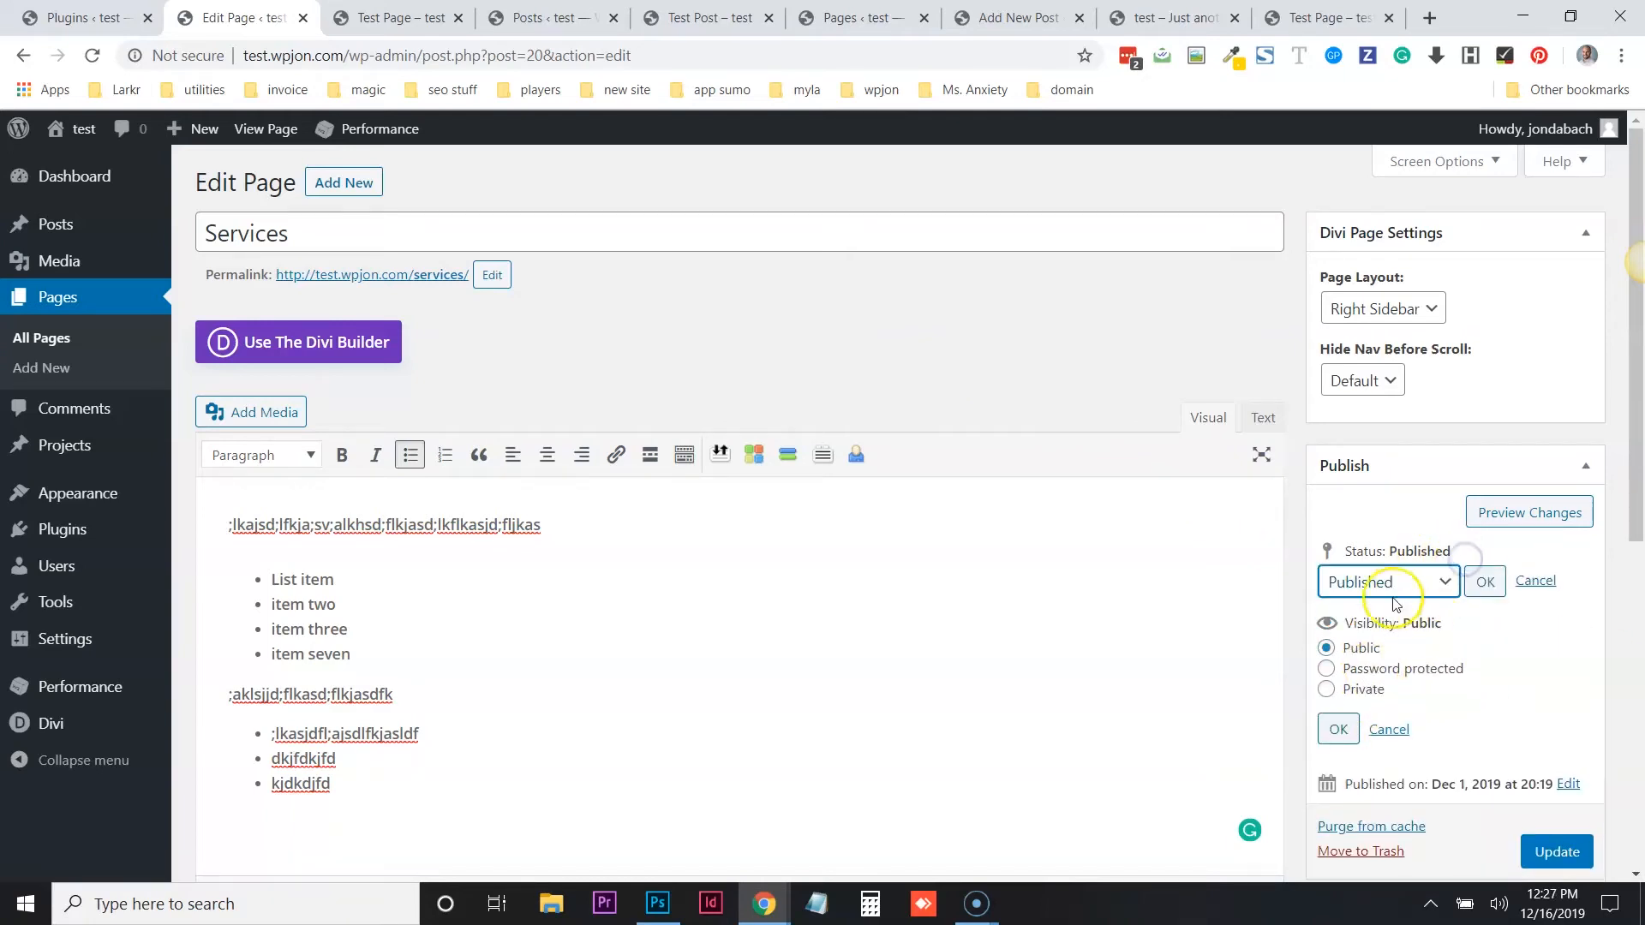
{"action": "left_click", "coordinate": [1567, 784]}
{"action": "scroll", "coordinate": [1479, 805], "scroll_direction": "down", "scroll_amount": 3}
{"action": "left_click", "coordinate": [1460, 602]}
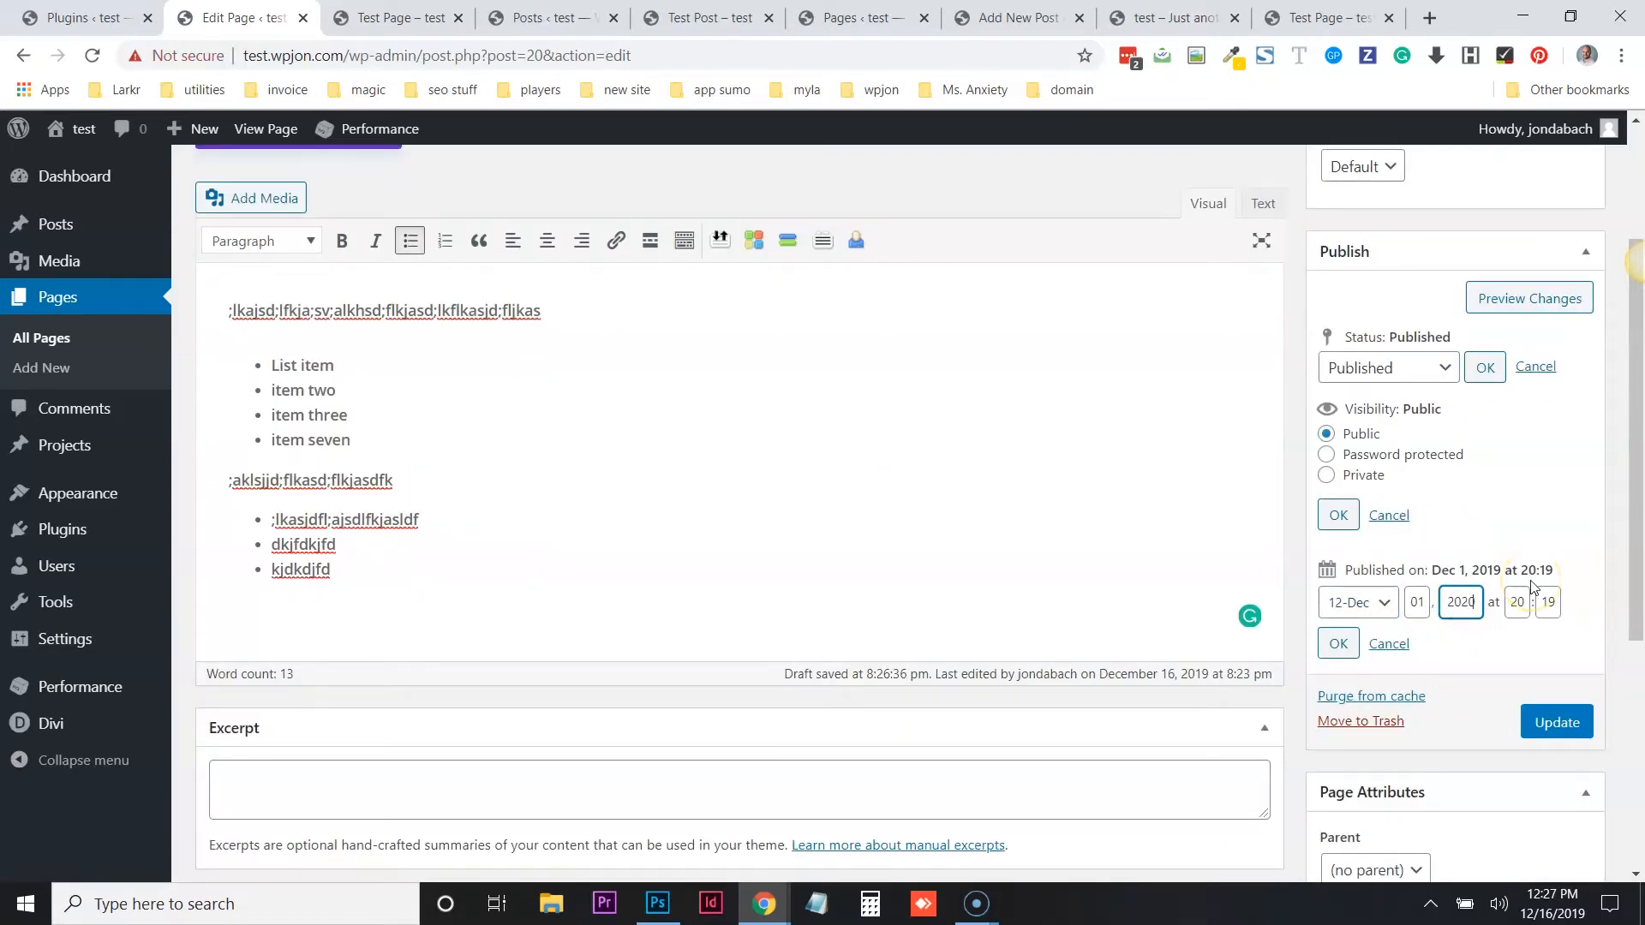
{"action": "left_click", "coordinate": [1339, 643]}
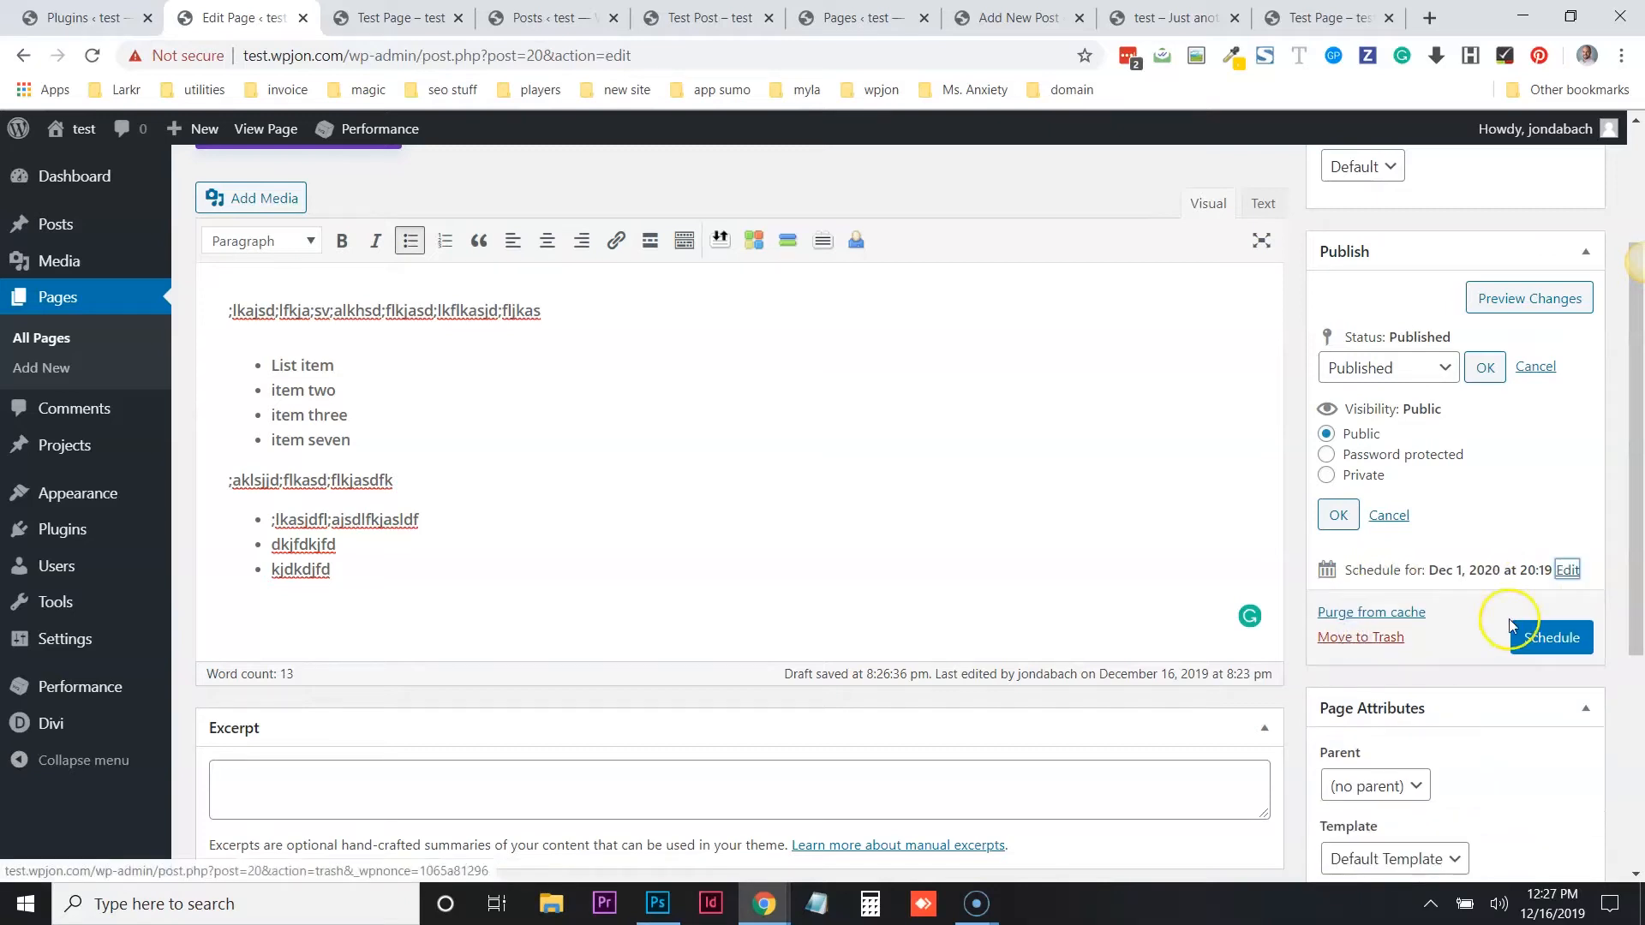
{"action": "left_click_drag", "start_coordinate": [1124, 414], "coordinate": [1523, 634]}
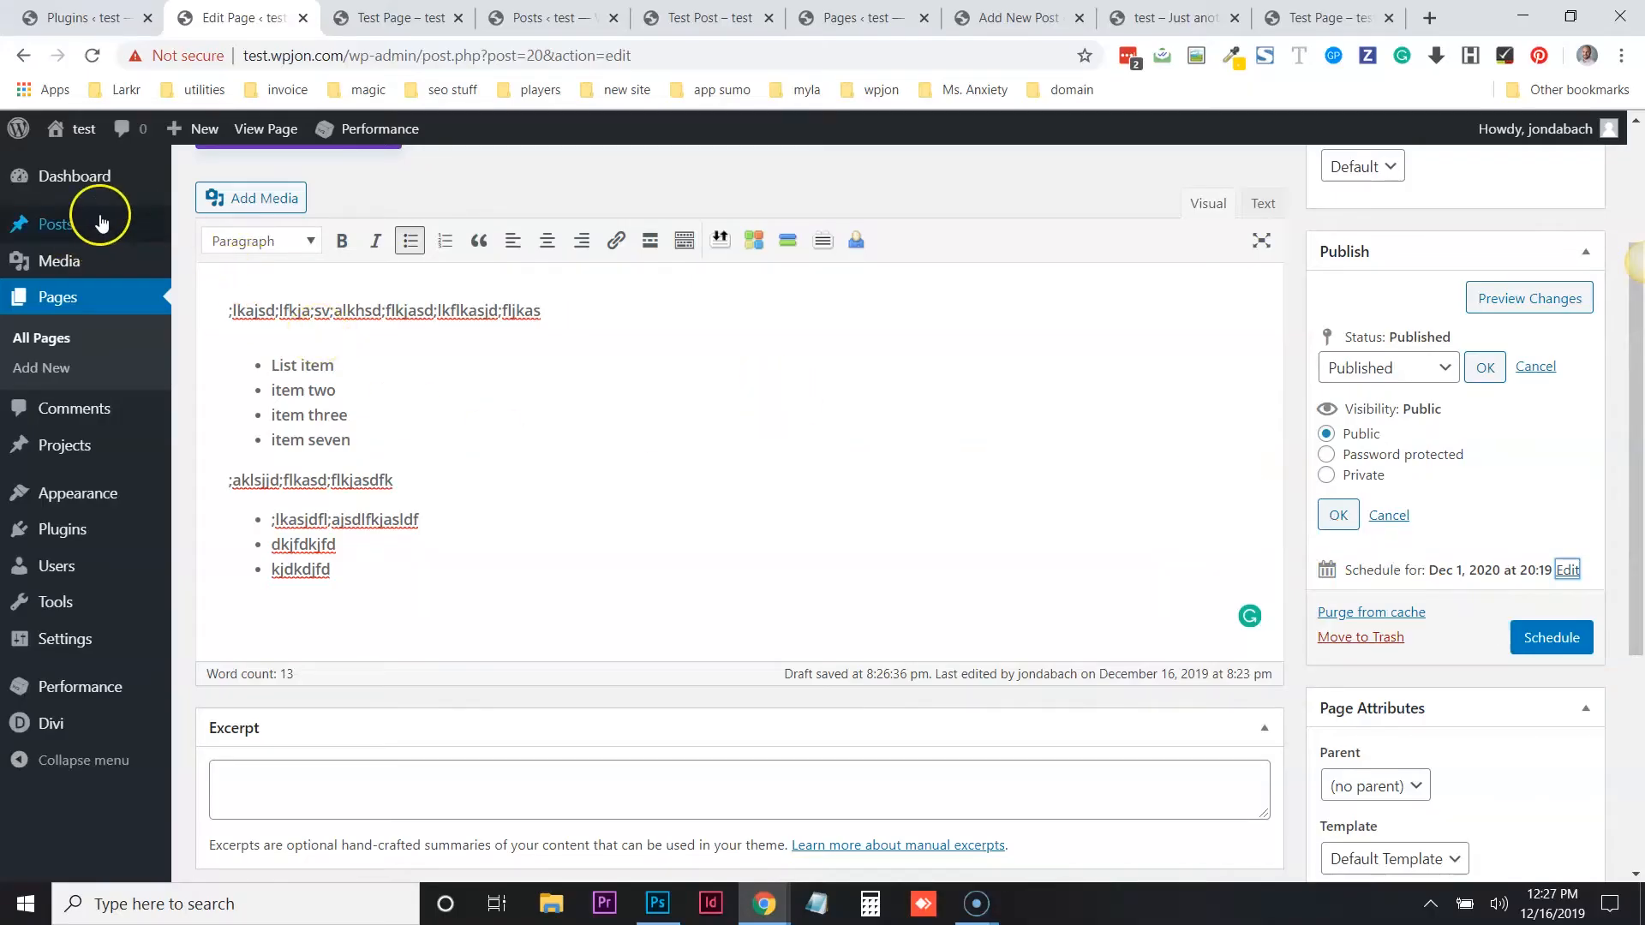
Leave the Services page without saving and open Test Post from the posts list for editing
{"action": "left_click", "coordinate": [48, 227]}
{"action": "left_click", "coordinate": [930, 212]}
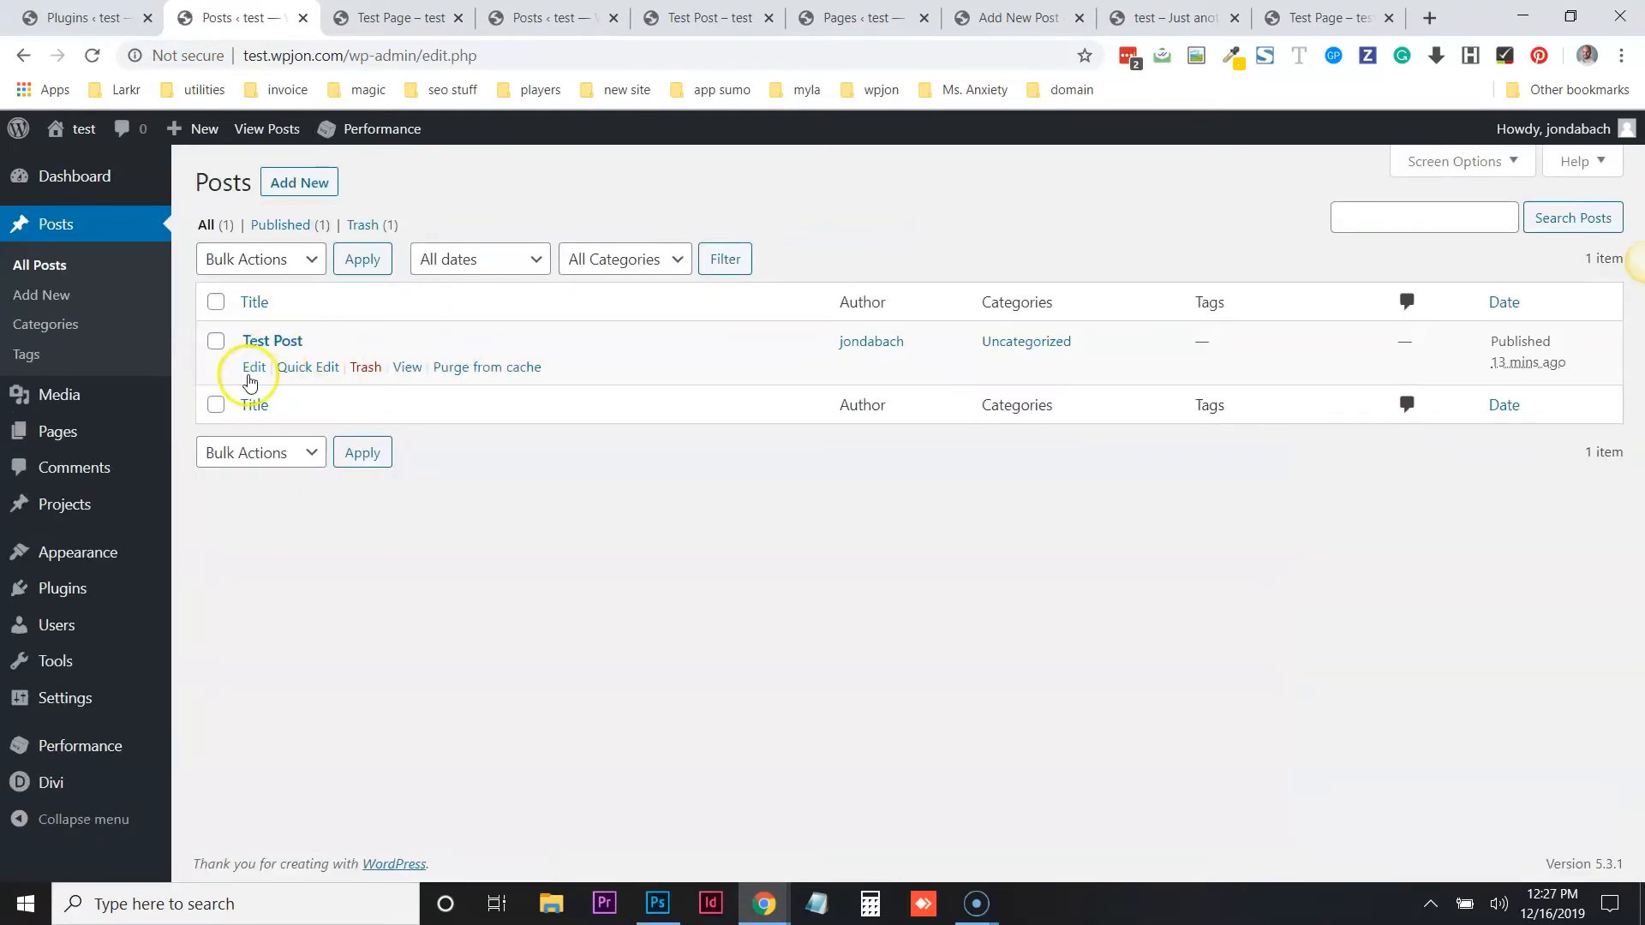
{"action": "left_click", "coordinate": [250, 375]}
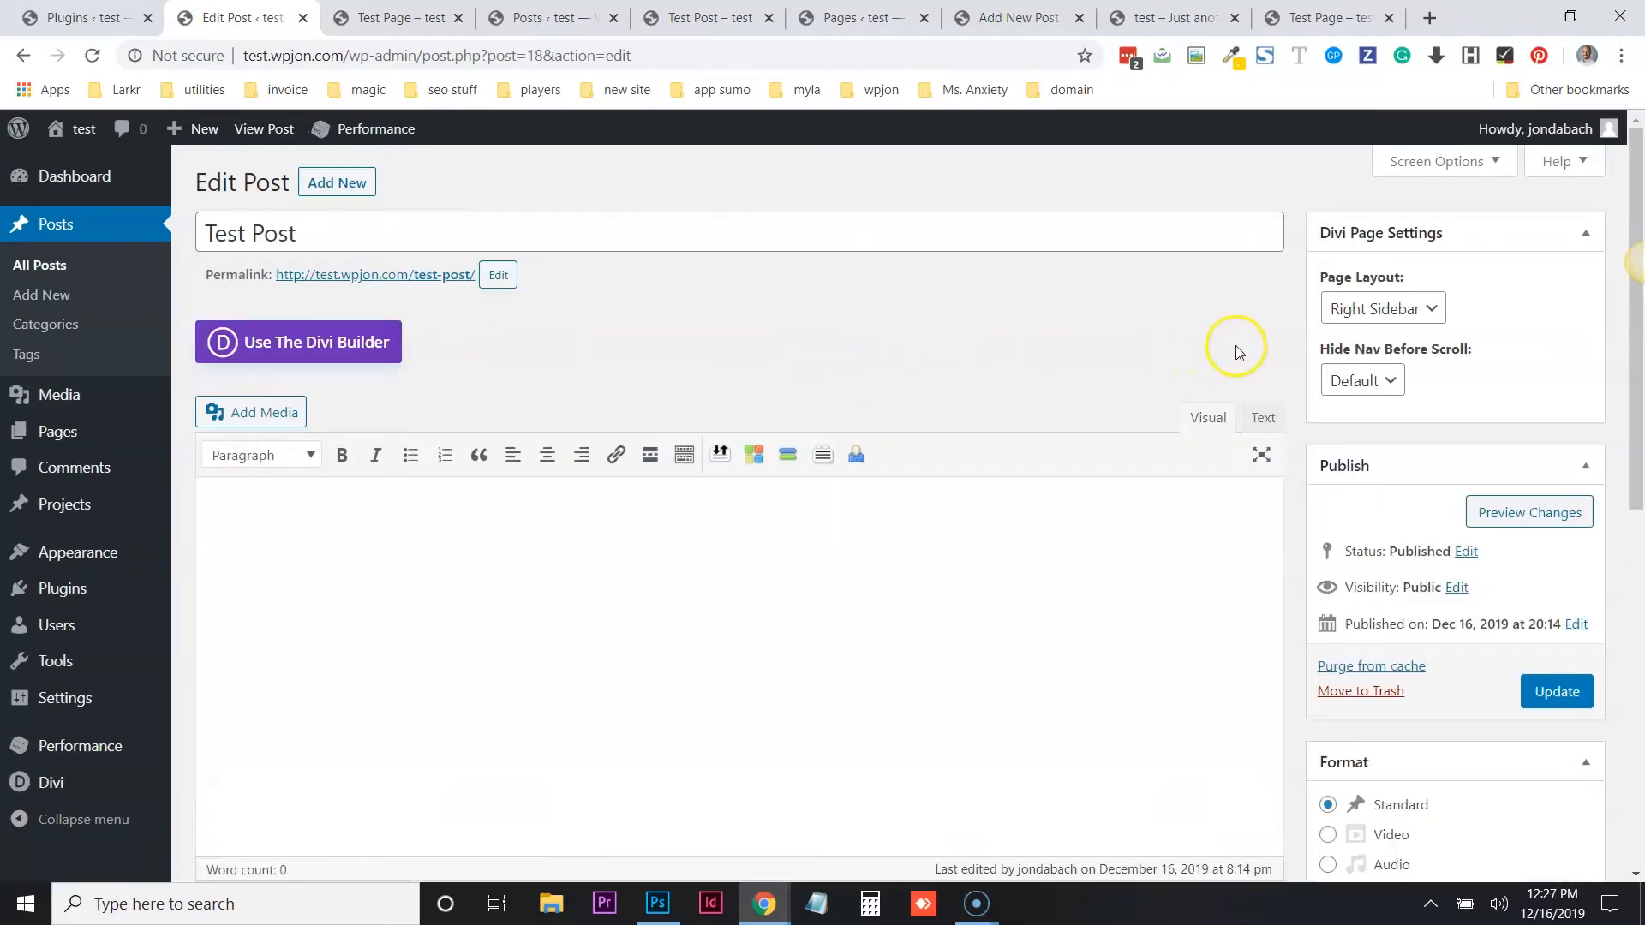
Write placeholder lines in the post body: "lkas;dfkja;sdvbas;ldkdfa;sldkjf", "a;lskdjf;flajksdf" and "a;slkdfj;lasdjf"
{"action": "scroll", "coordinate": [1235, 346], "scroll_direction": "down", "scroll_amount": 2}
{"action": "left_click", "coordinate": [647, 379]}
{"action": "scroll", "coordinate": [639, 403], "scroll_direction": "up", "scroll_amount": 1}
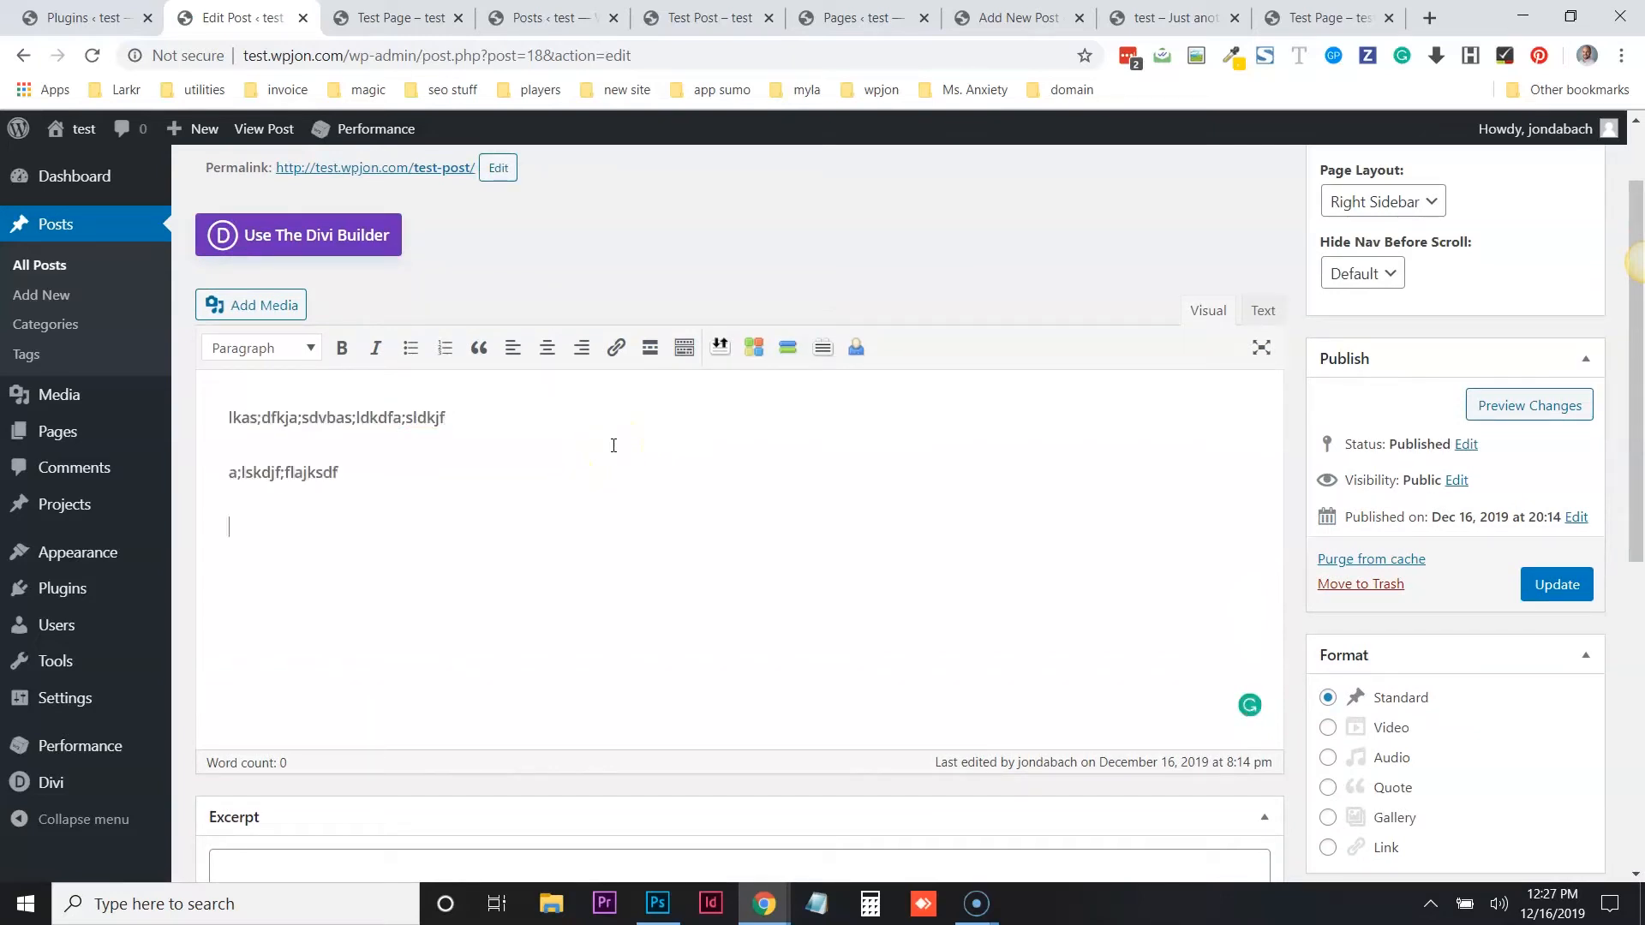
Format the last two lines of the post as a numbered list and end the list below them
{"action": "left_click_drag", "start_coordinate": [342, 528], "coordinate": [182, 464]}
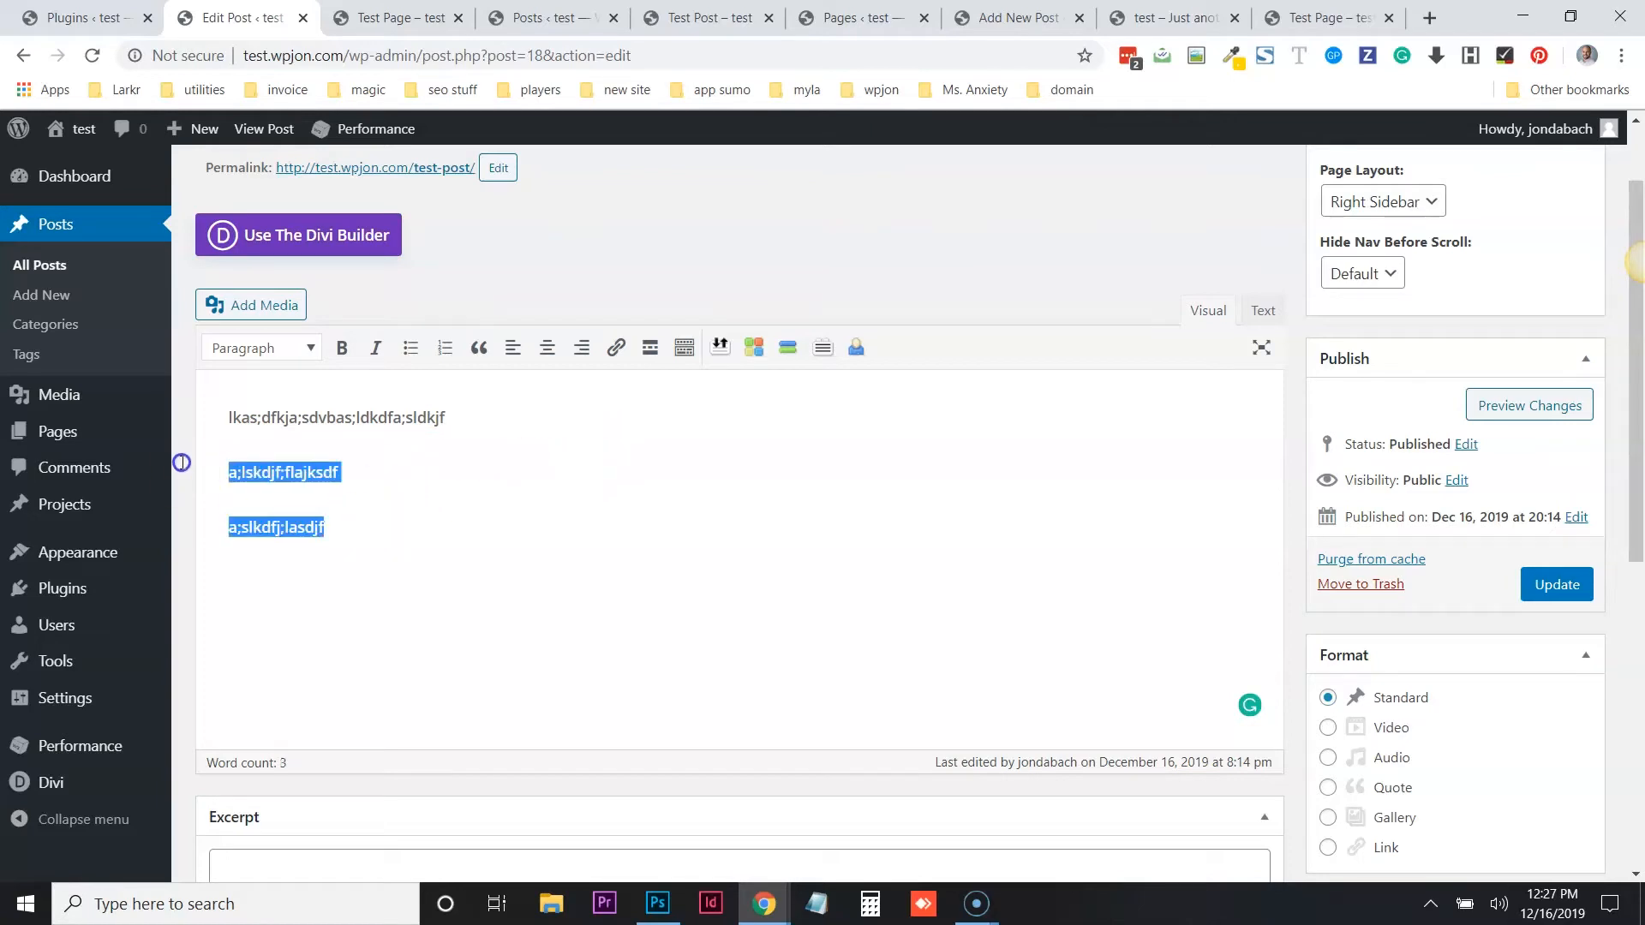
{"action": "left_click", "coordinate": [444, 347]}
{"action": "left_click", "coordinate": [463, 482]}
{"action": "key", "text": "Return"}
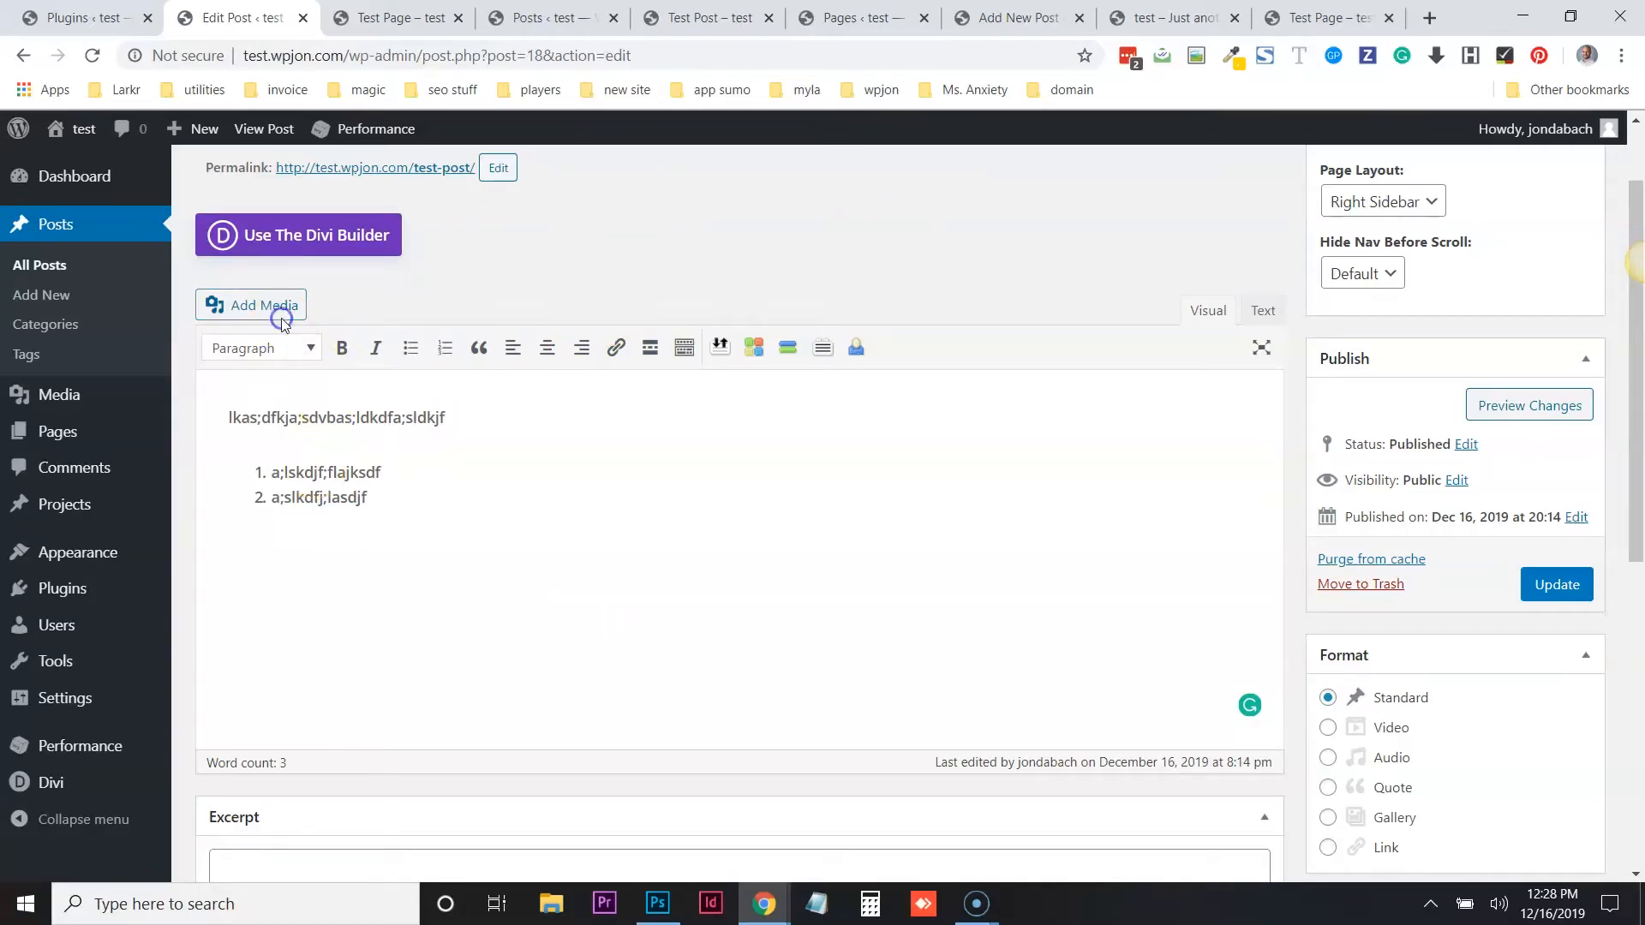
Start adding media to the post and look at the file upload chooser, closing it without picking a file
{"action": "left_click", "coordinate": [258, 305]}
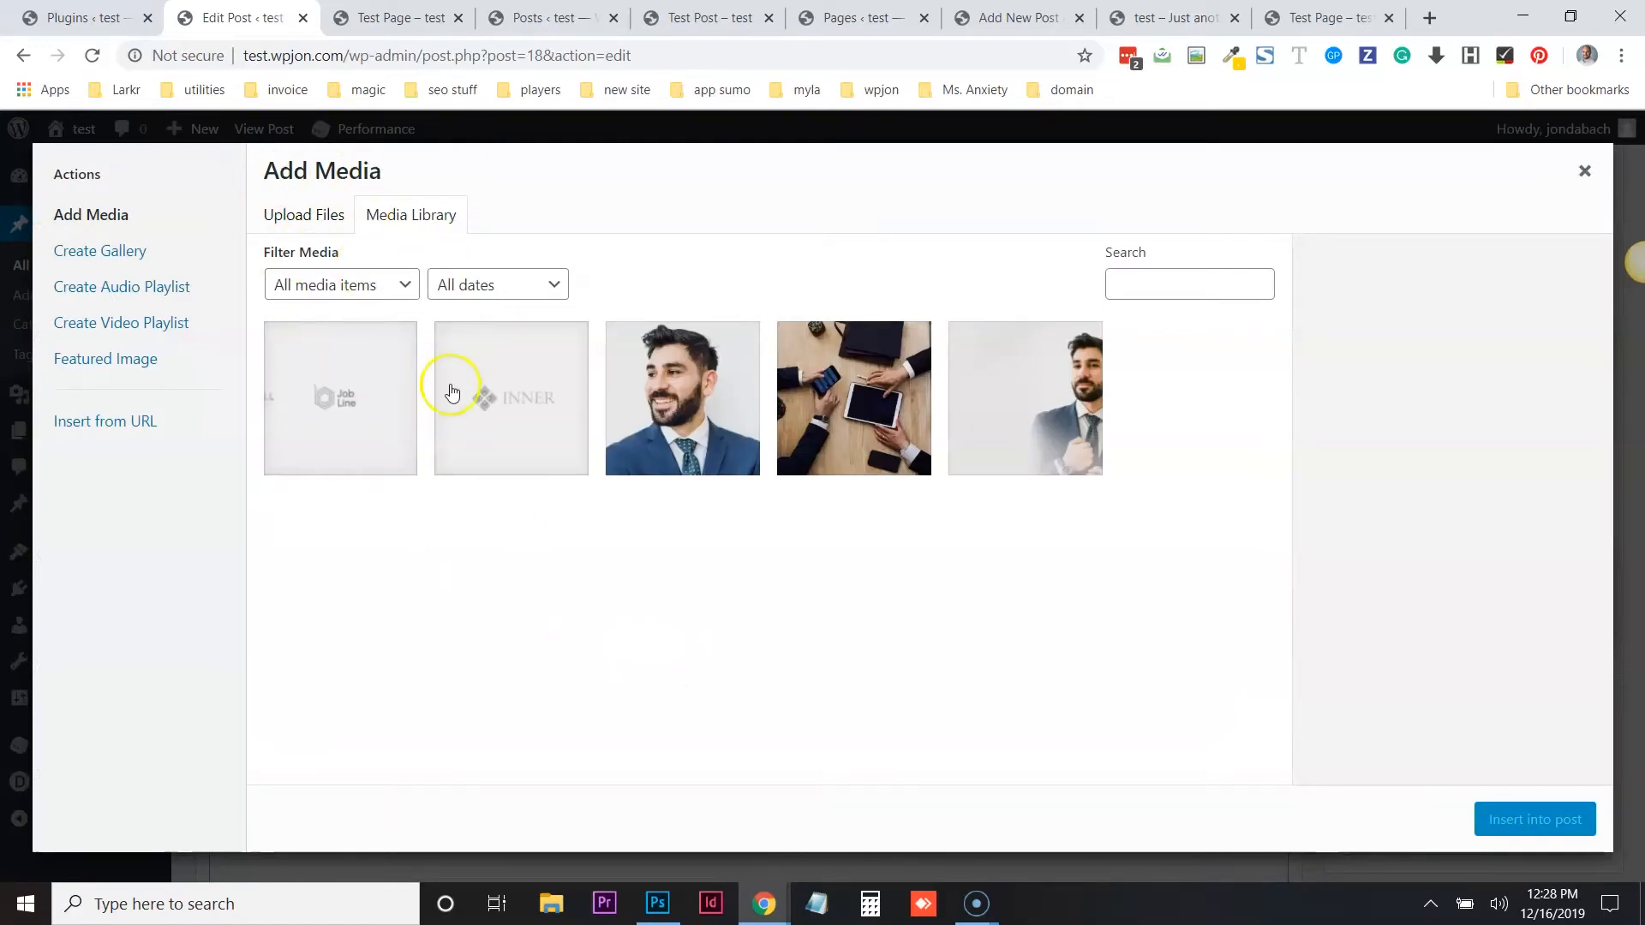
{"action": "left_click", "coordinate": [295, 215]}
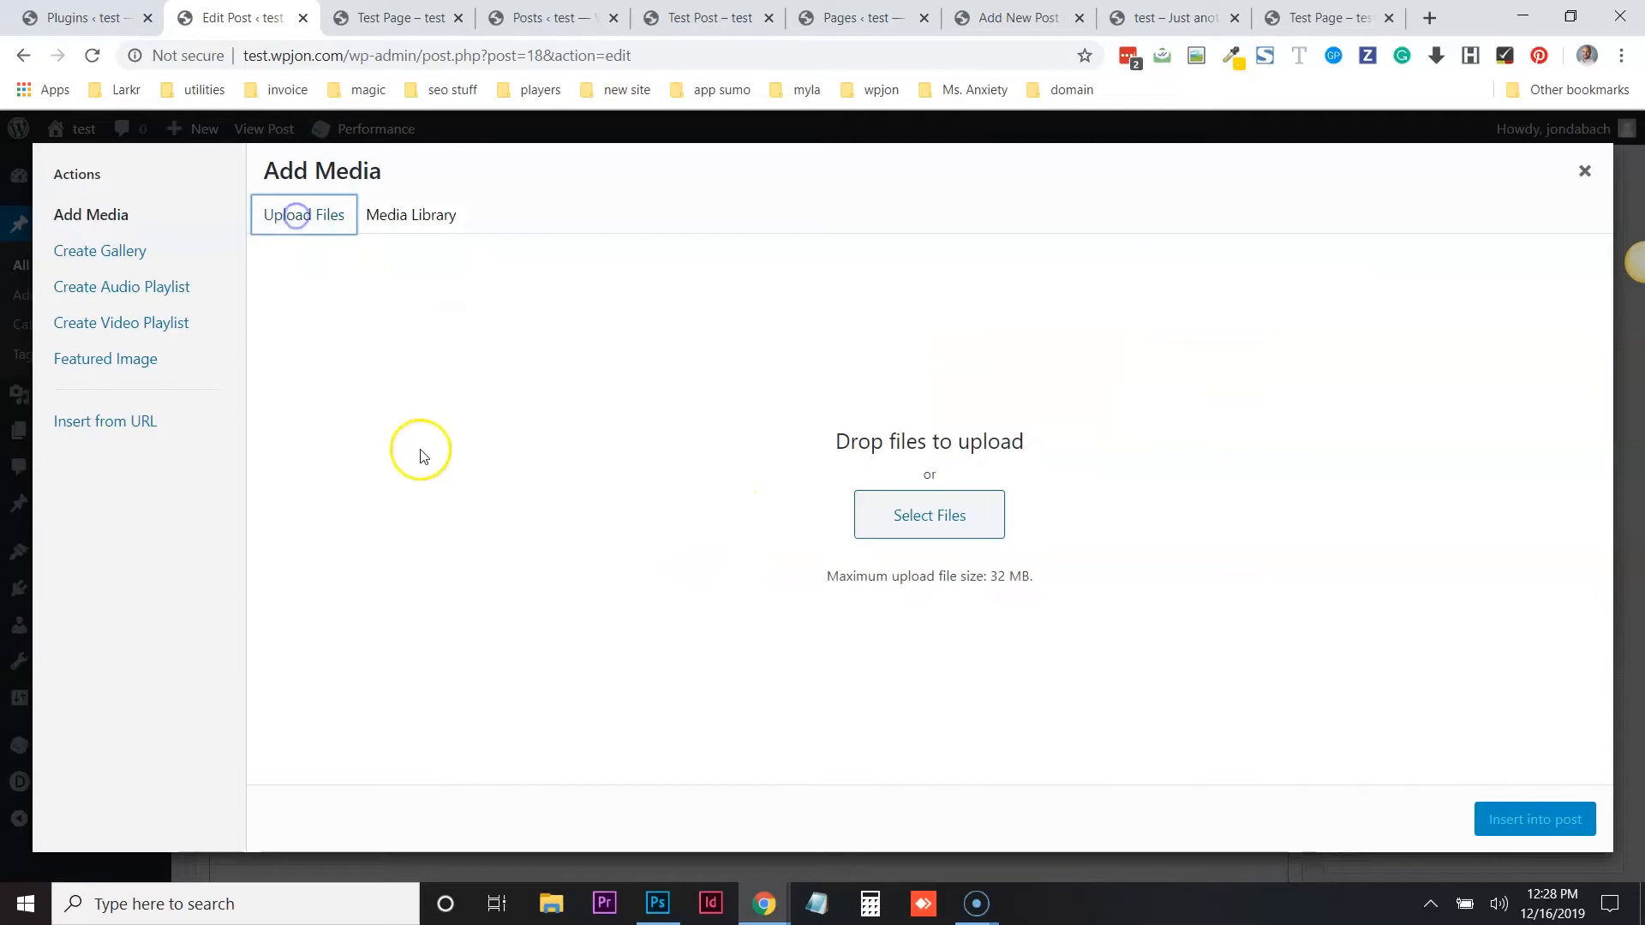
{"action": "left_click", "coordinate": [908, 508]}
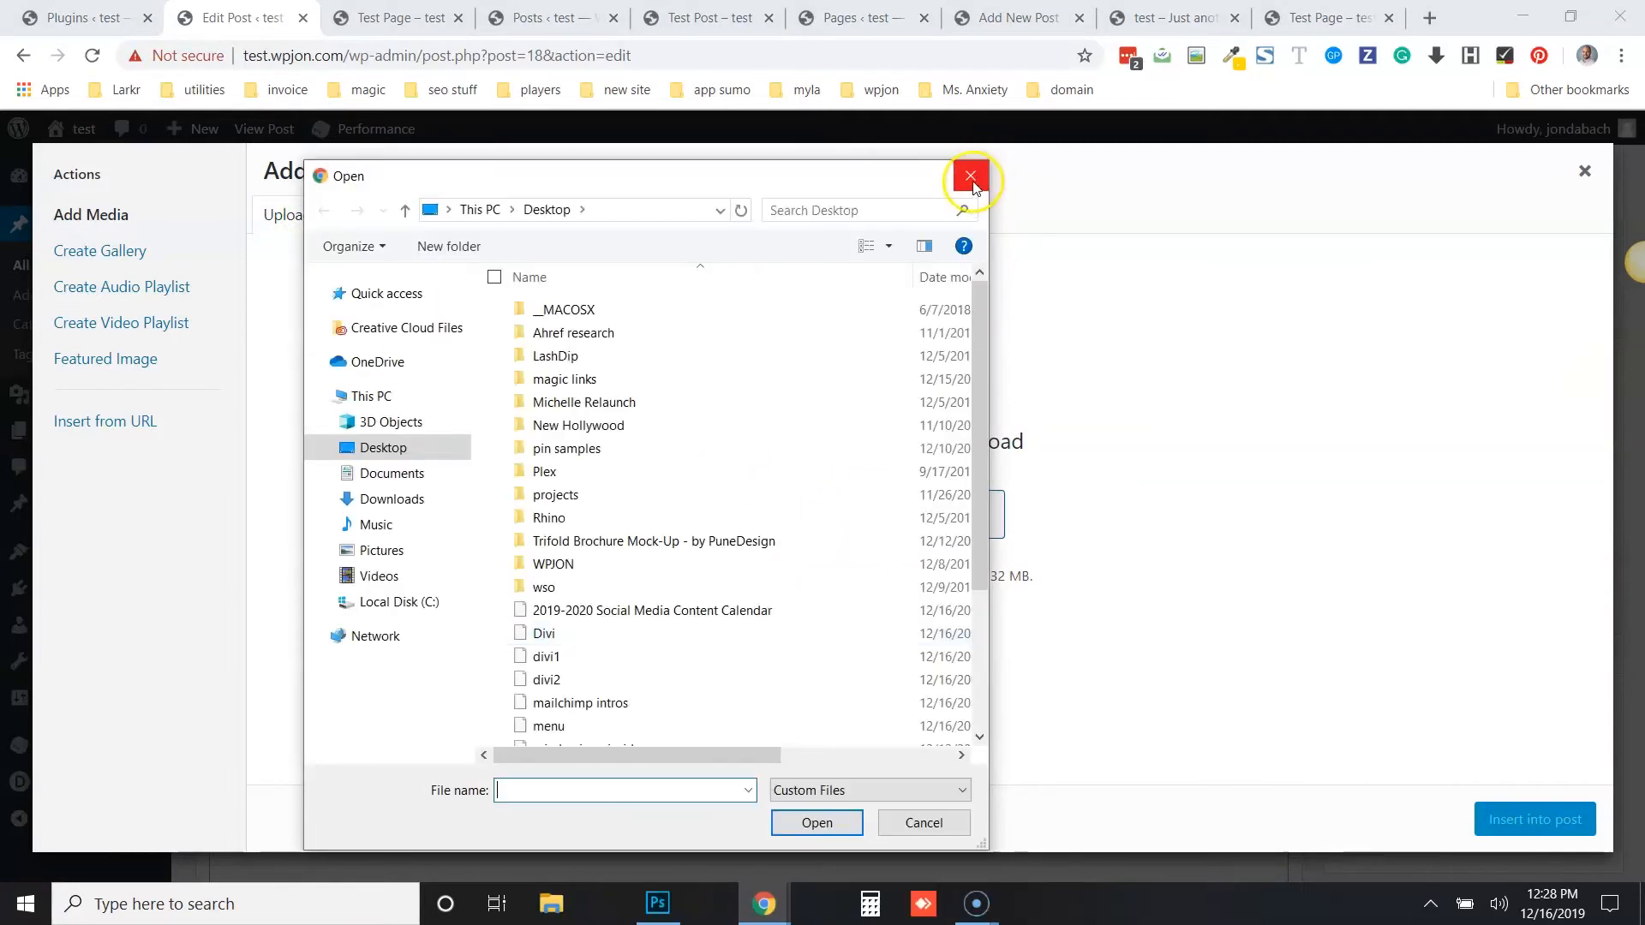
{"action": "left_click", "coordinate": [971, 173]}
Insert the image business-coach-0035.jpg from the Media Library into the post
{"action": "left_click_drag", "start_coordinate": [1255, 443], "coordinate": [343, 230]}
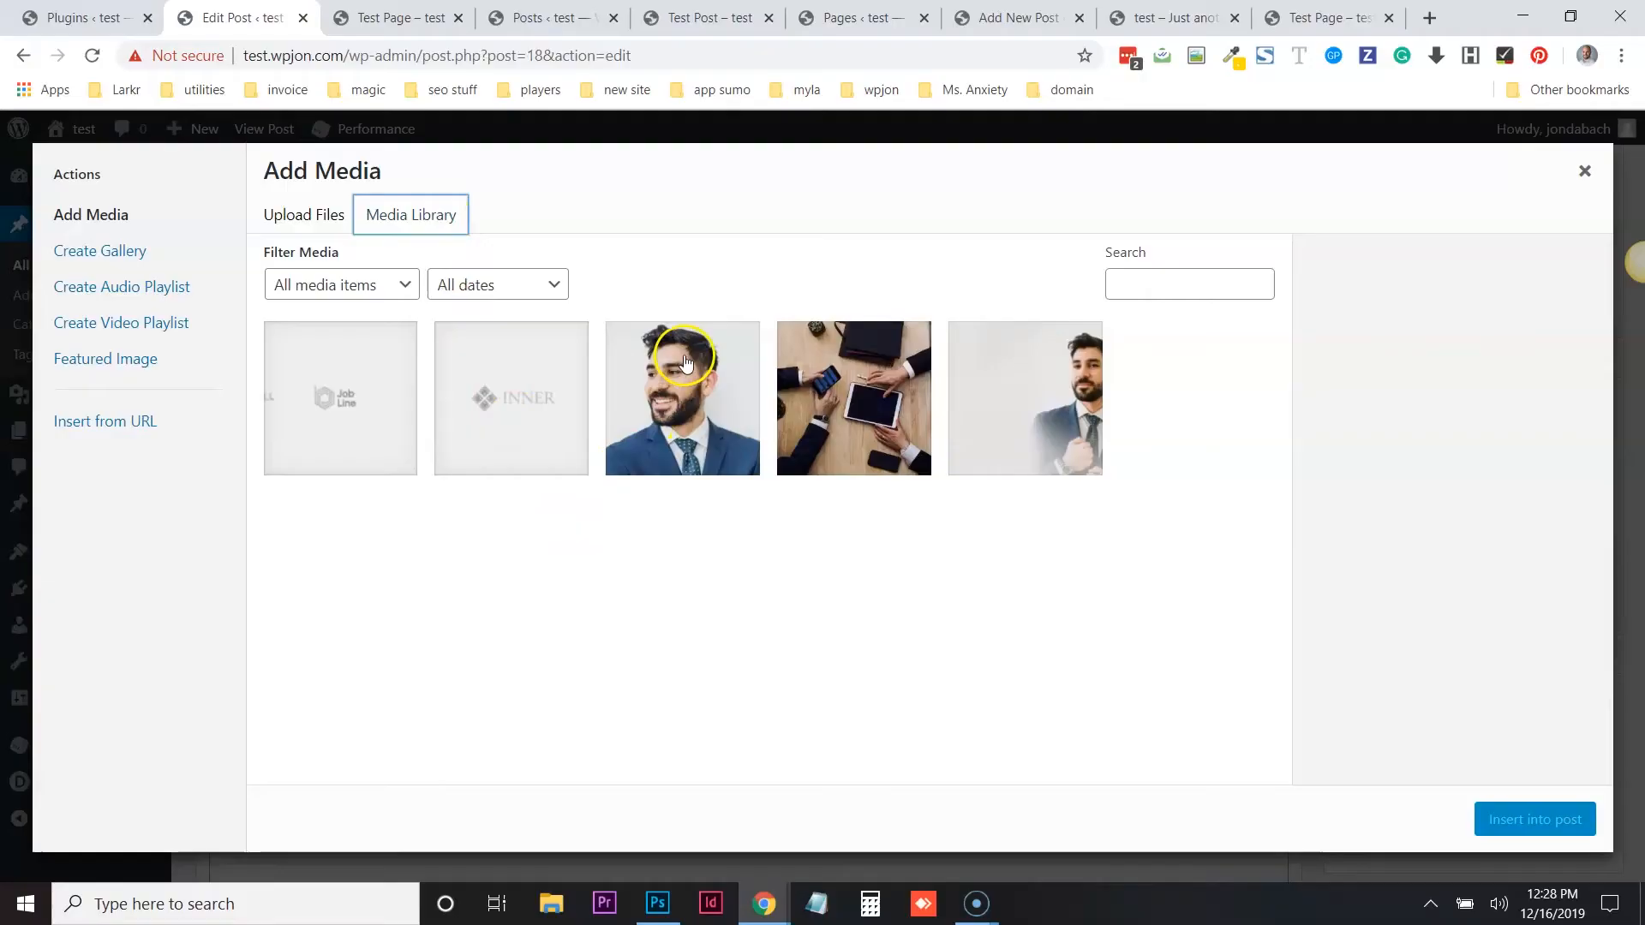
{"action": "left_click", "coordinate": [685, 360]}
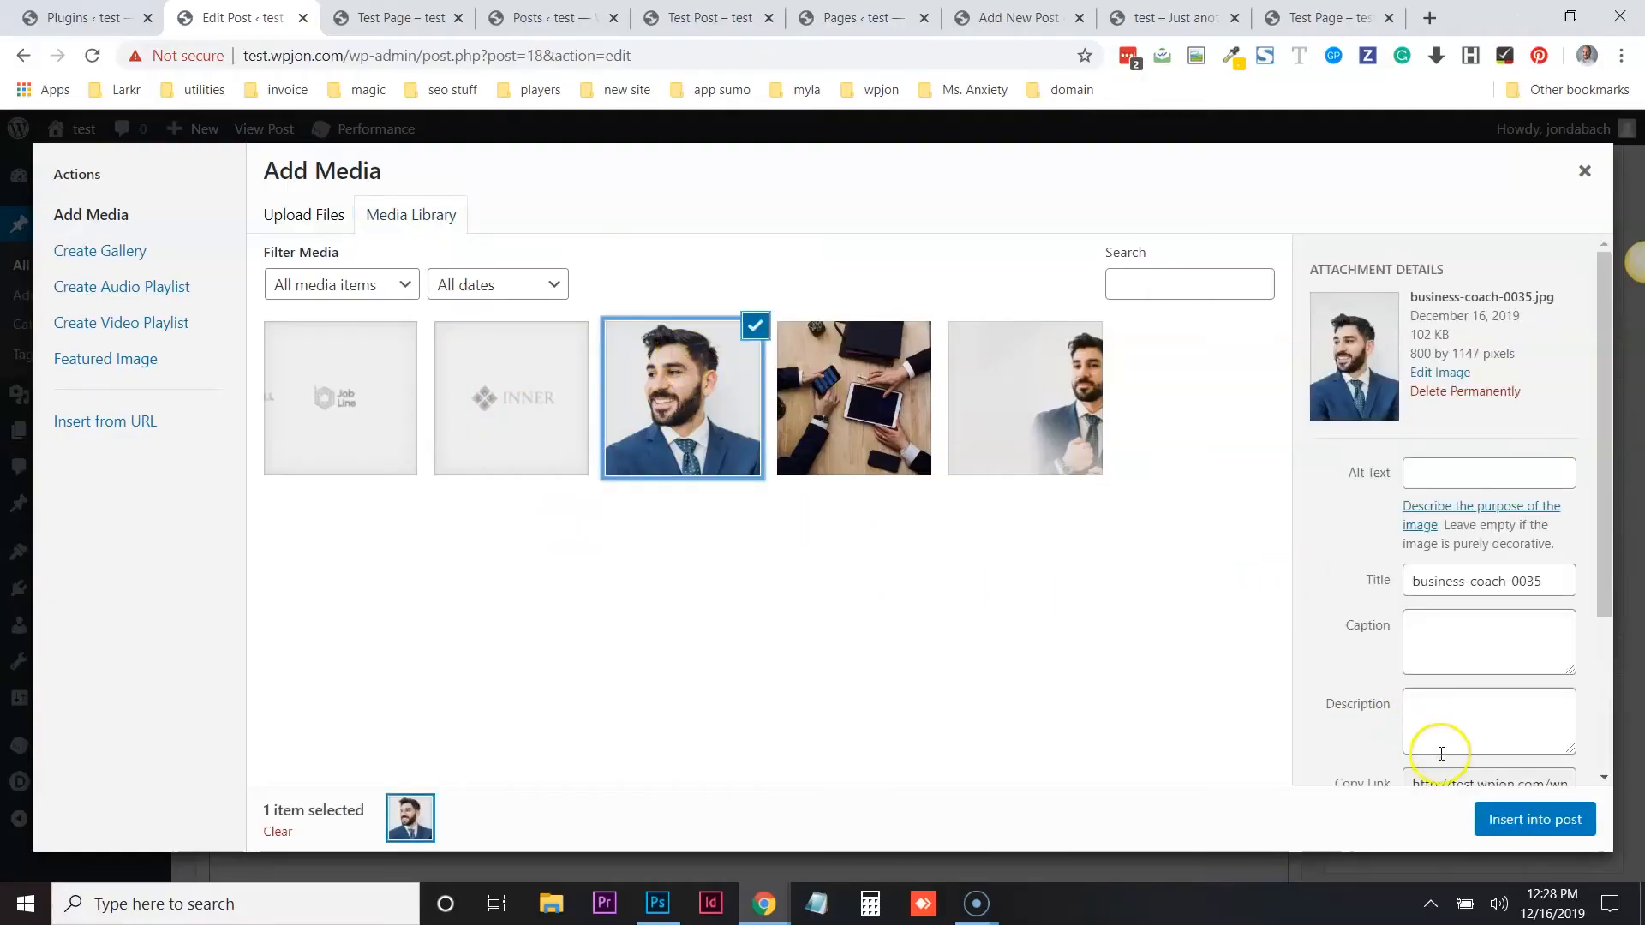
{"action": "left_click", "coordinate": [1512, 827]}
Align the inserted portrait image to the left
{"action": "scroll", "coordinate": [1083, 562], "scroll_direction": "down", "scroll_amount": 2}
{"action": "left_click", "coordinate": [368, 471]}
{"action": "scroll", "coordinate": [618, 501], "scroll_direction": "up", "scroll_amount": 1}
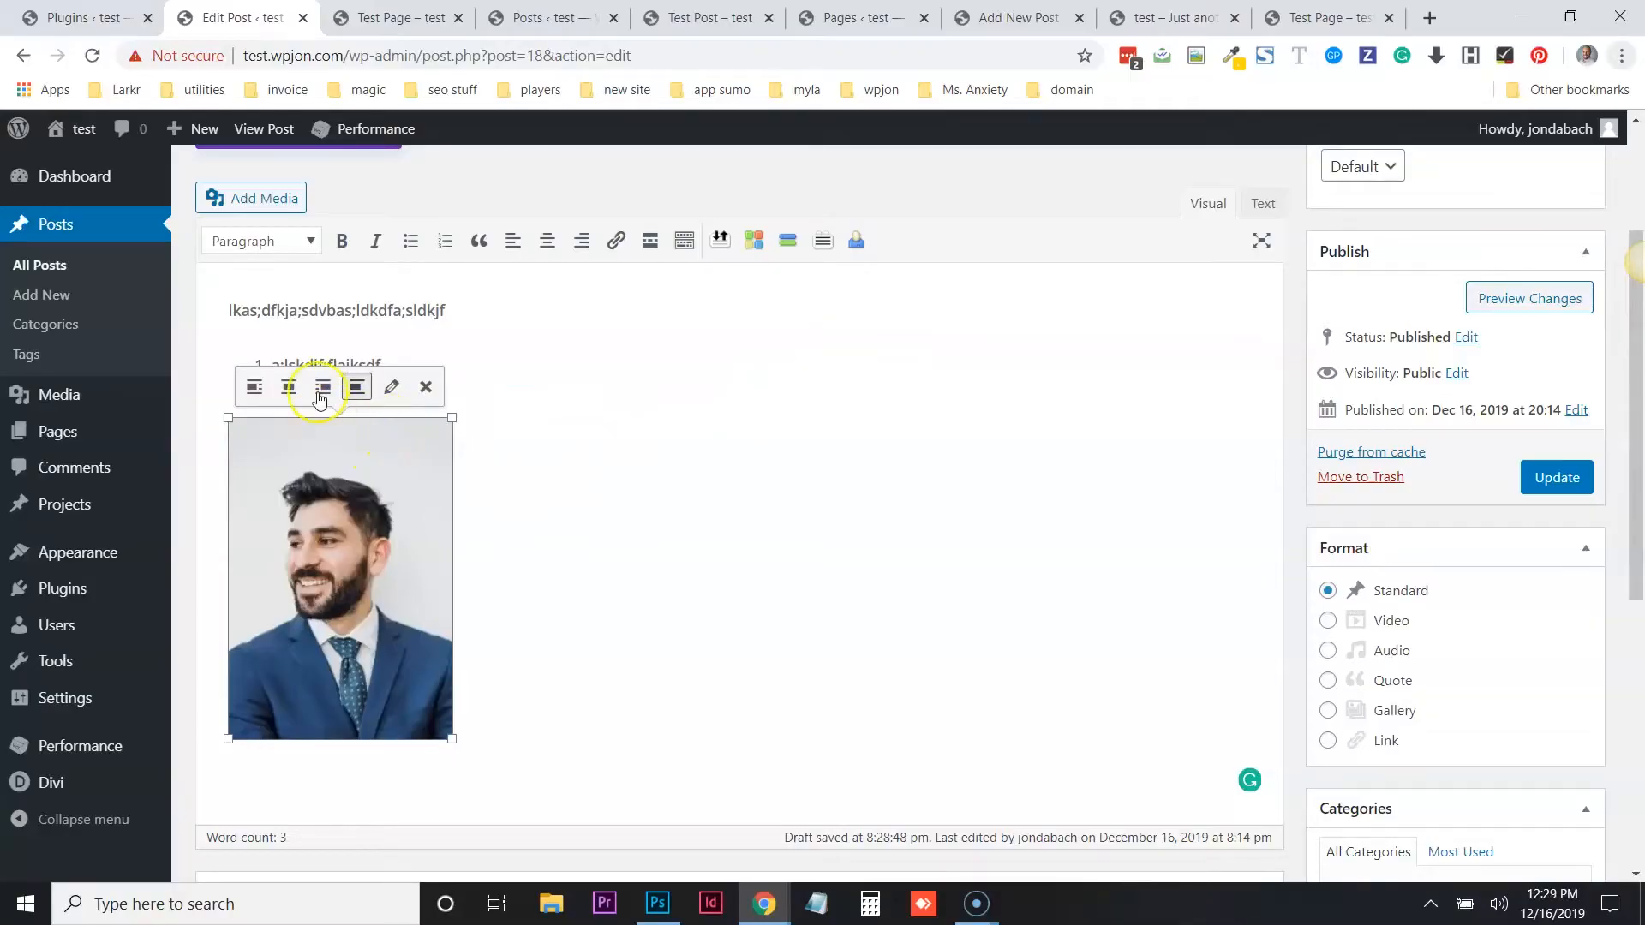
{"action": "left_click", "coordinate": [252, 388]}
{"action": "left_click", "coordinate": [499, 482]}
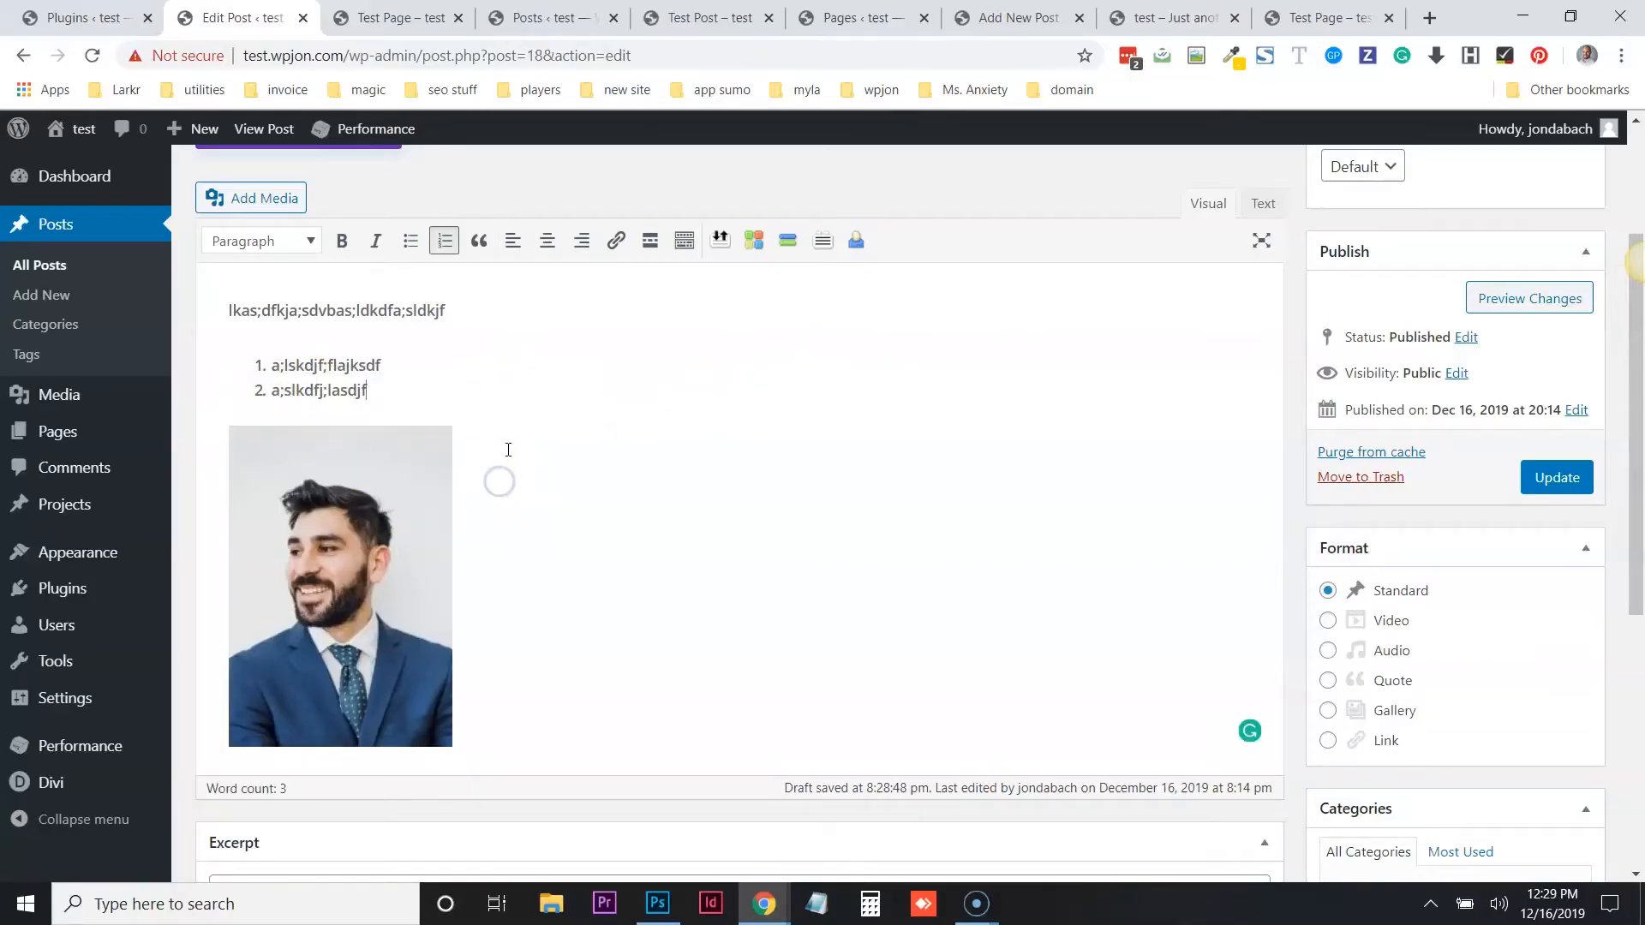
Move the image from below the numbered list to the start of the first line so the text wraps around it
{"action": "left_click", "coordinate": [420, 475]}
{"action": "key", "text": "Delete"}
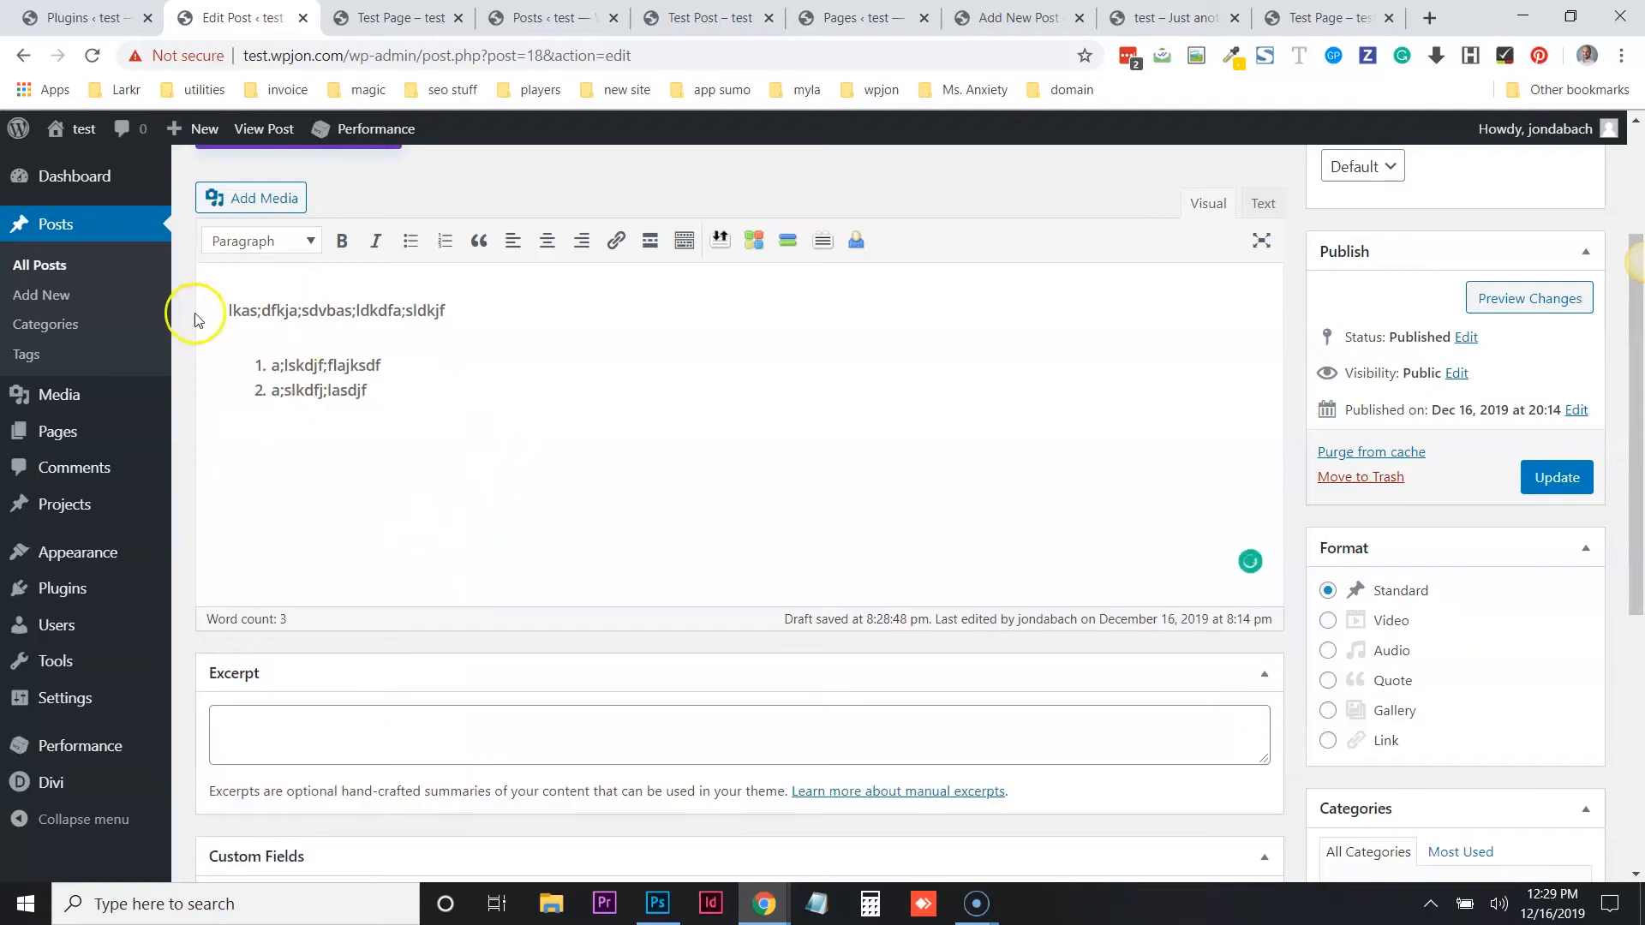
{"action": "key", "text": "ctrl+z"}
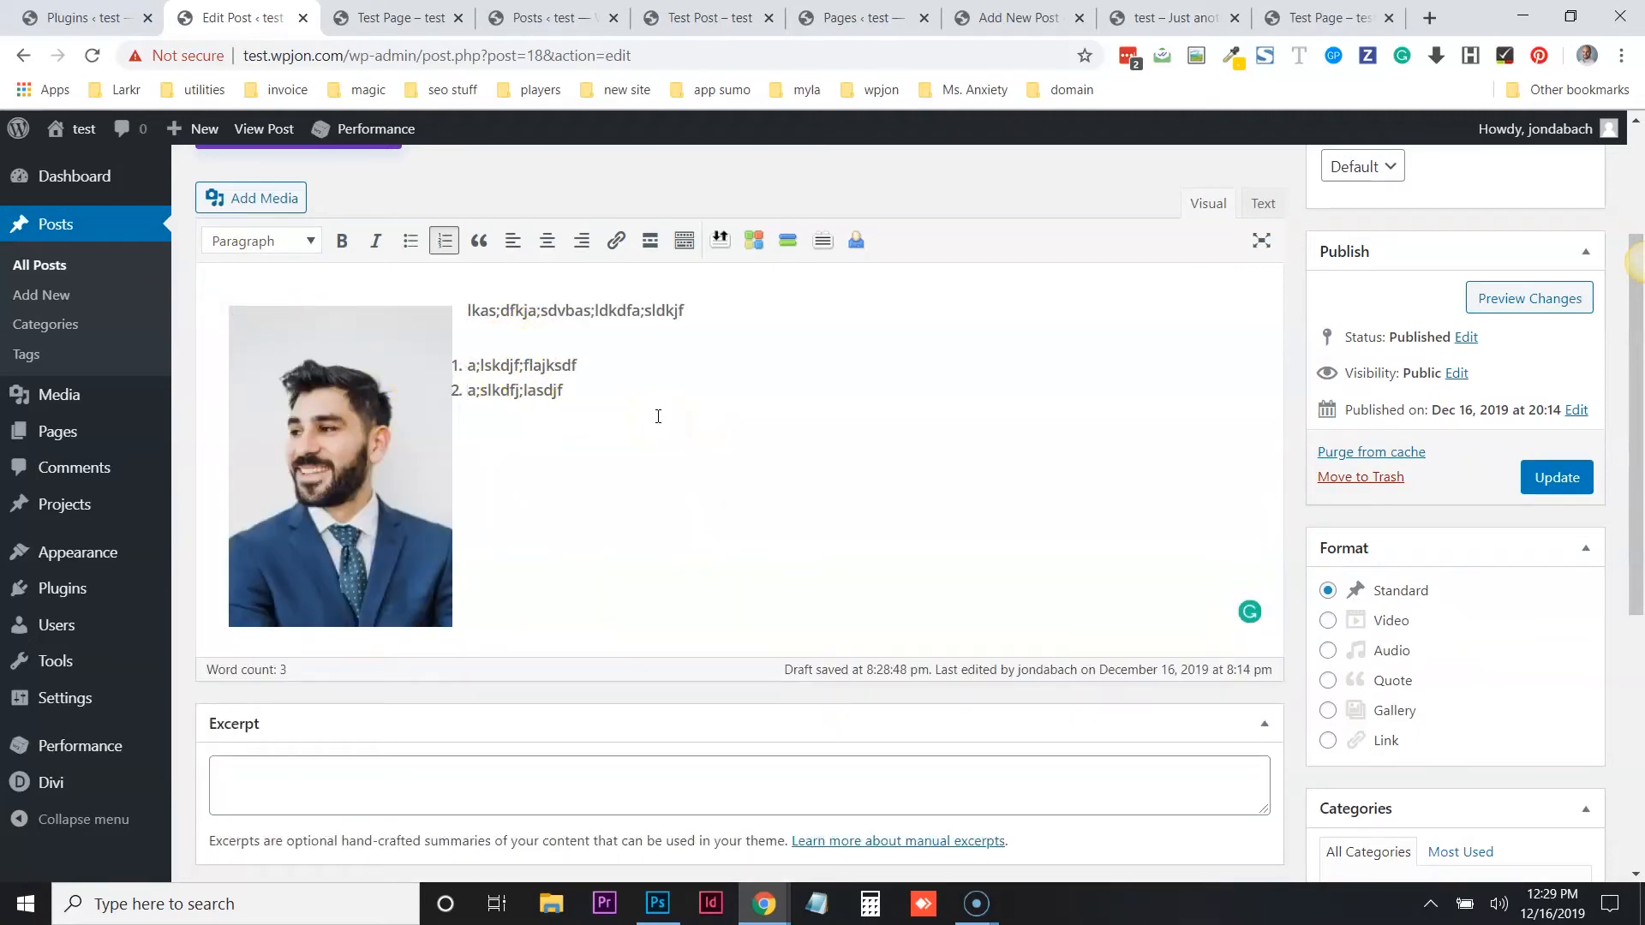
Set the image to no alignment and put the first line of text in its own paragraph beneath it
{"action": "left_click", "coordinate": [384, 381]}
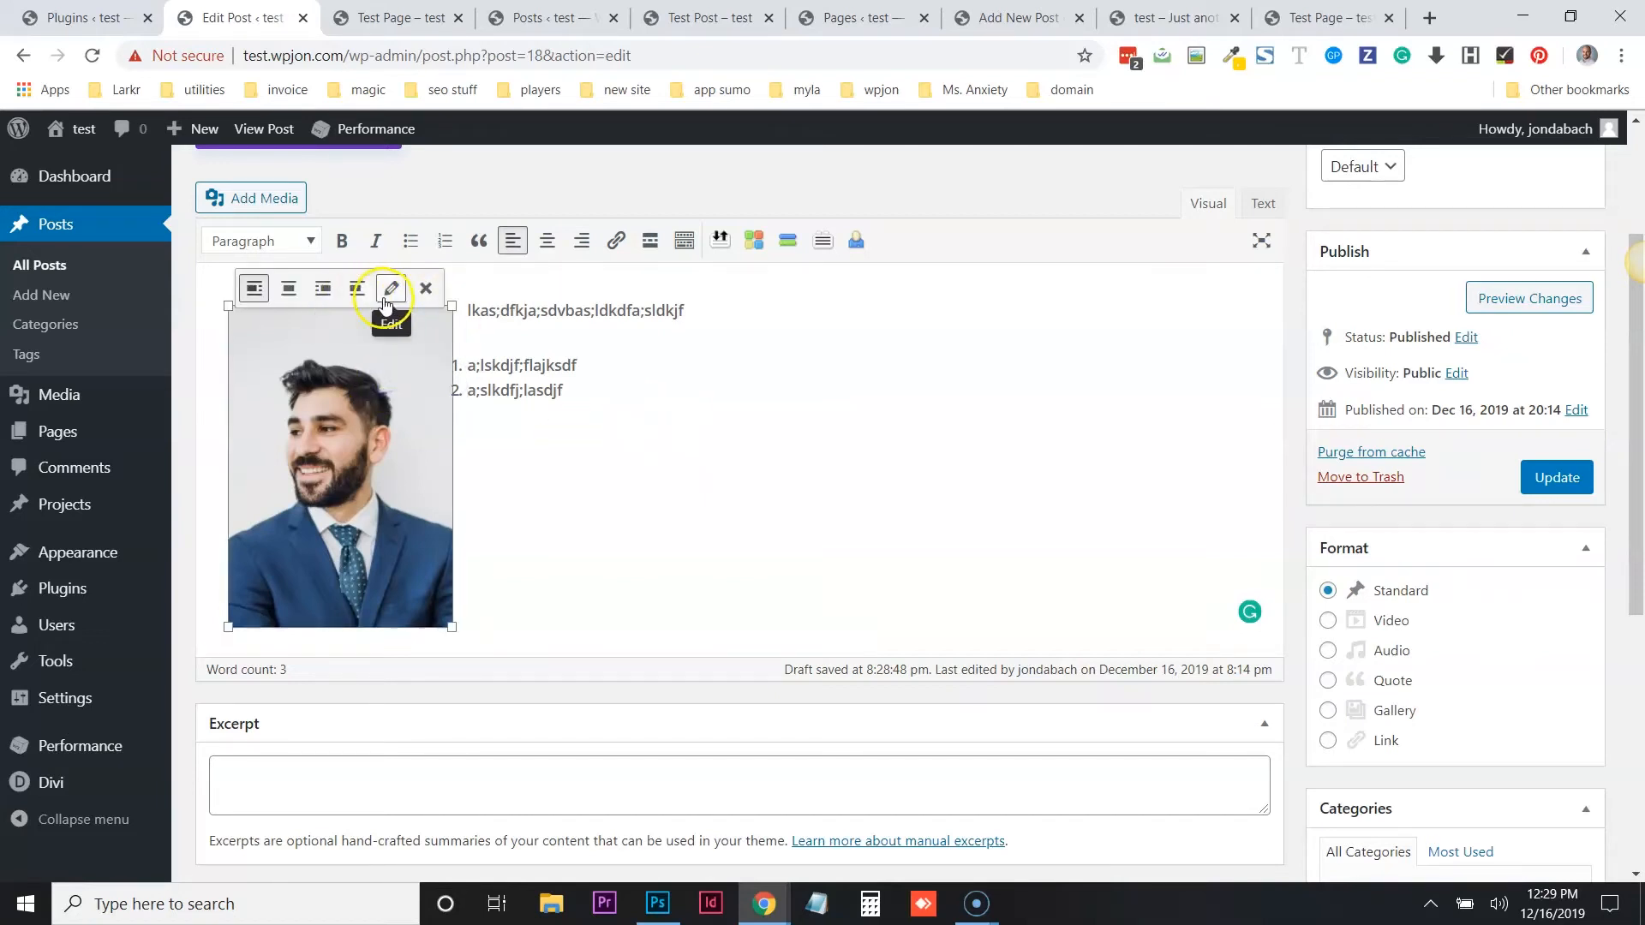
{"action": "left_click", "coordinate": [355, 288]}
{"action": "left_click", "coordinate": [574, 445]}
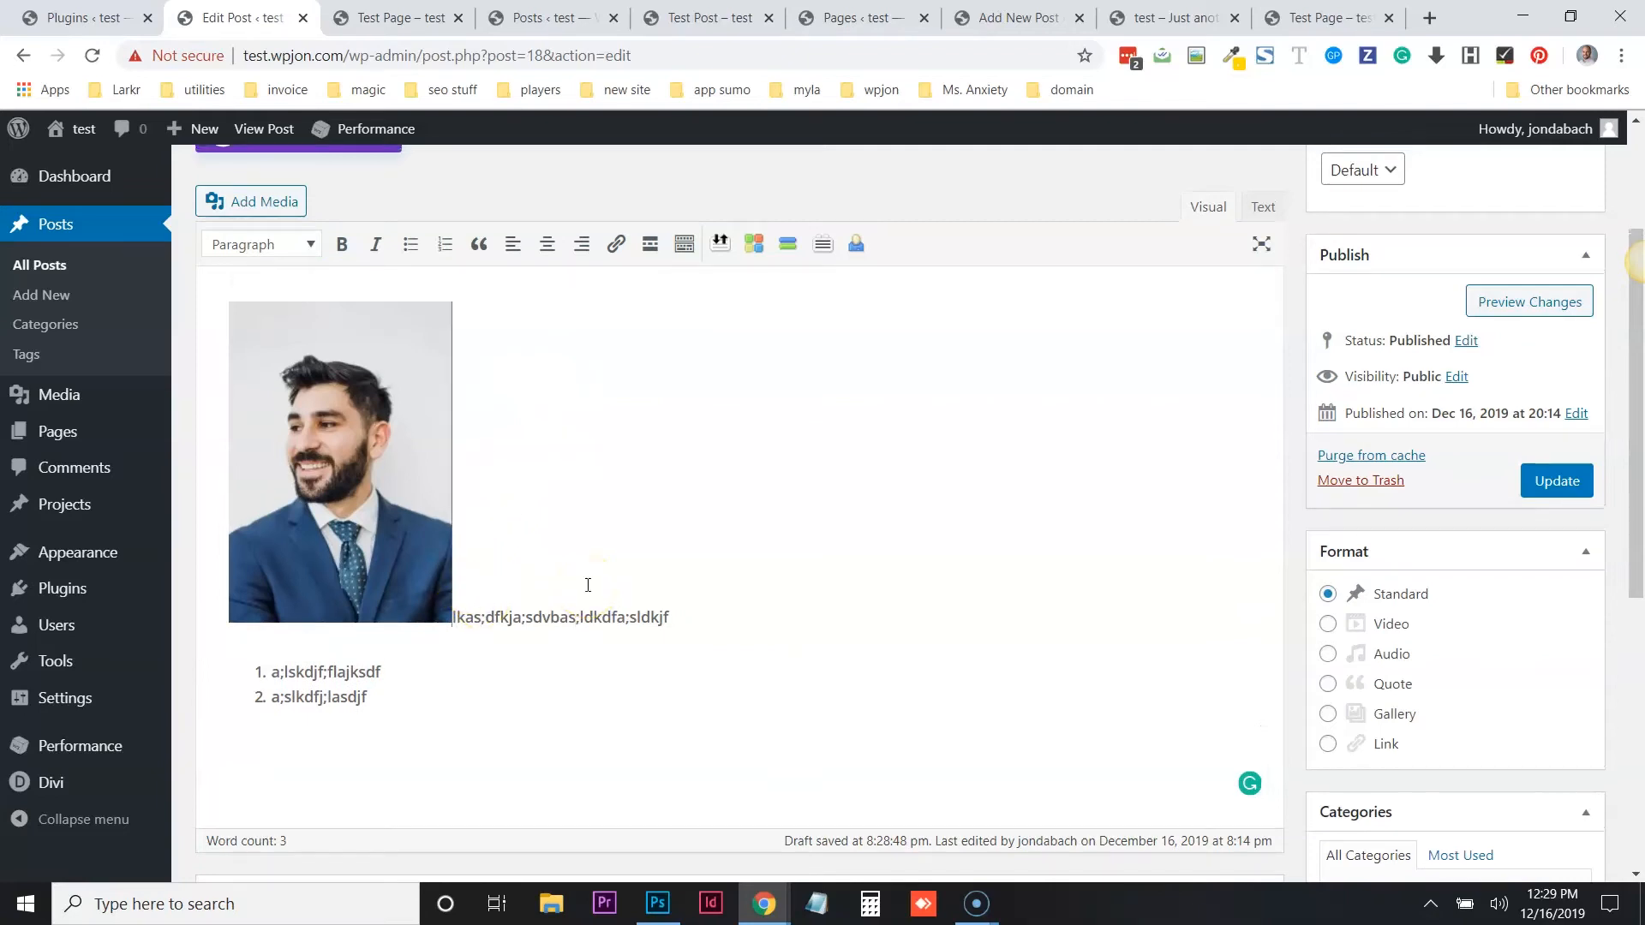
{"action": "key", "text": "Return"}
{"action": "key", "text": "BackSpace"}
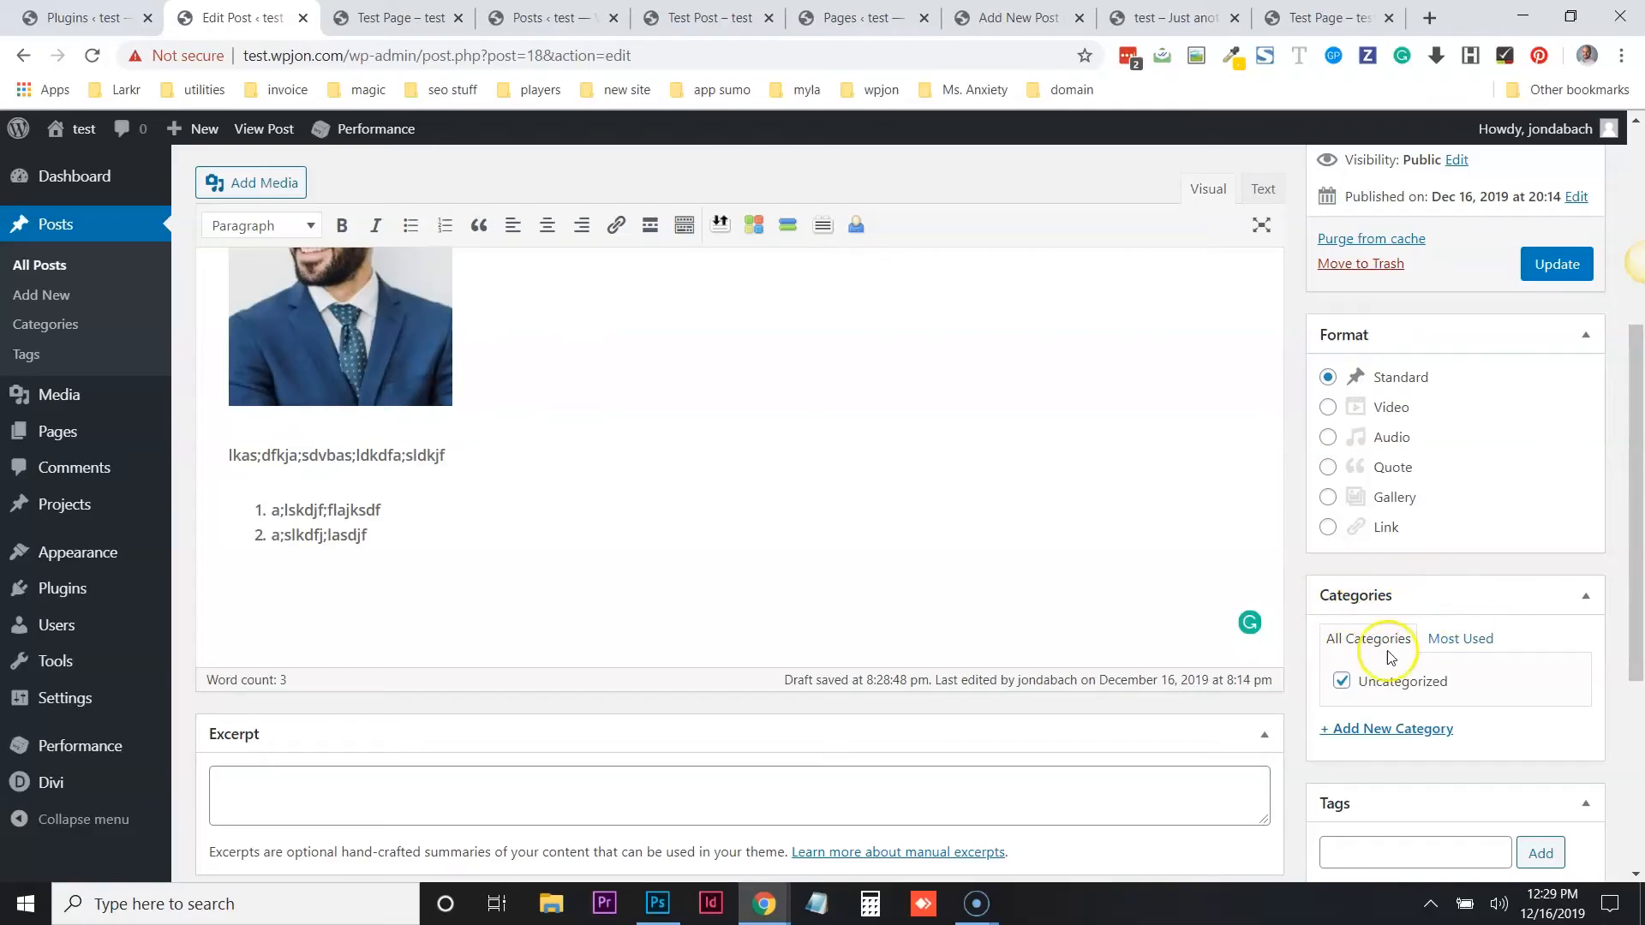
Create a new category named "Productivity" for the post, without a parent category
{"action": "left_click", "coordinate": [1412, 730]}
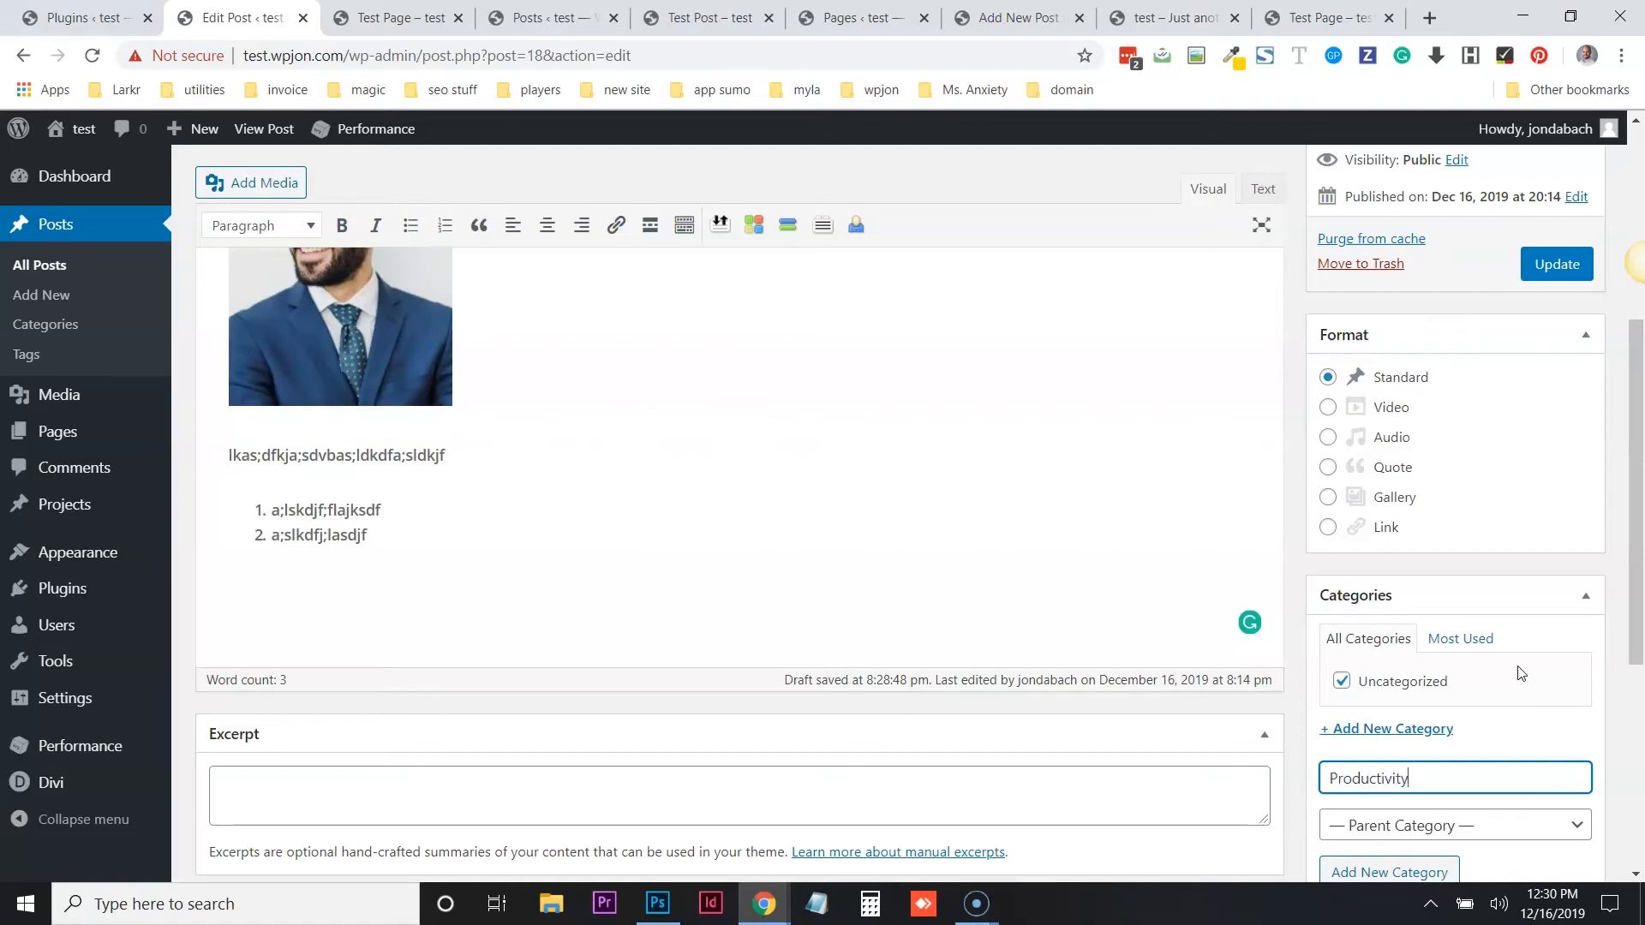
{"action": "scroll", "coordinate": [1487, 551], "scroll_direction": "down", "scroll_amount": 1}
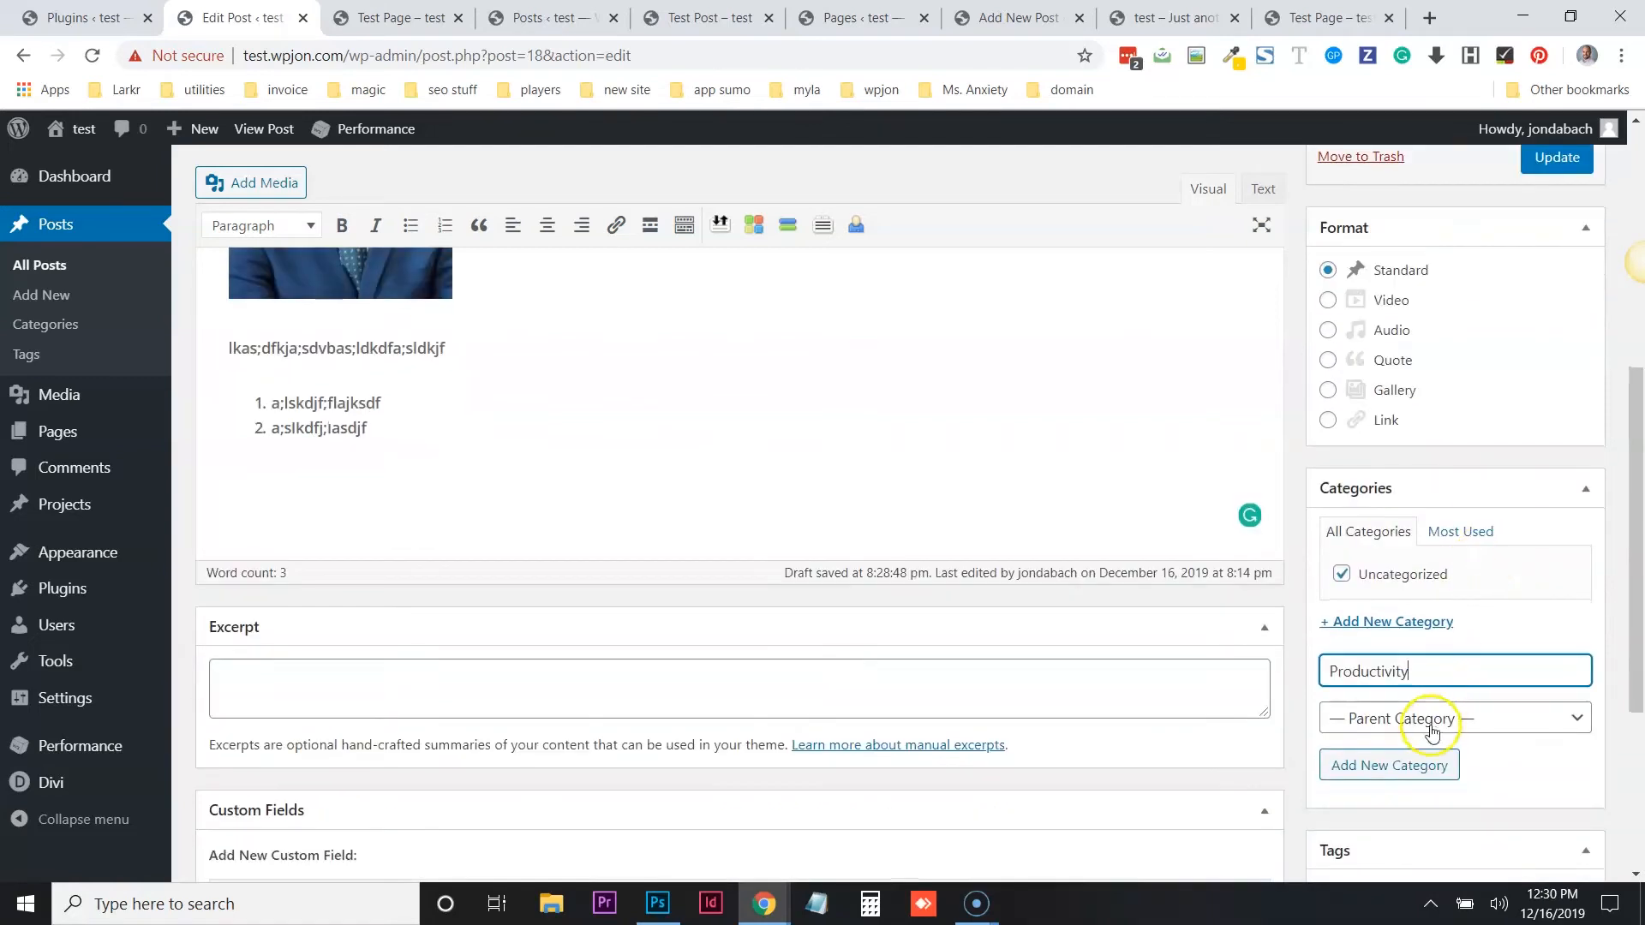
{"action": "left_click", "coordinate": [1405, 784]}
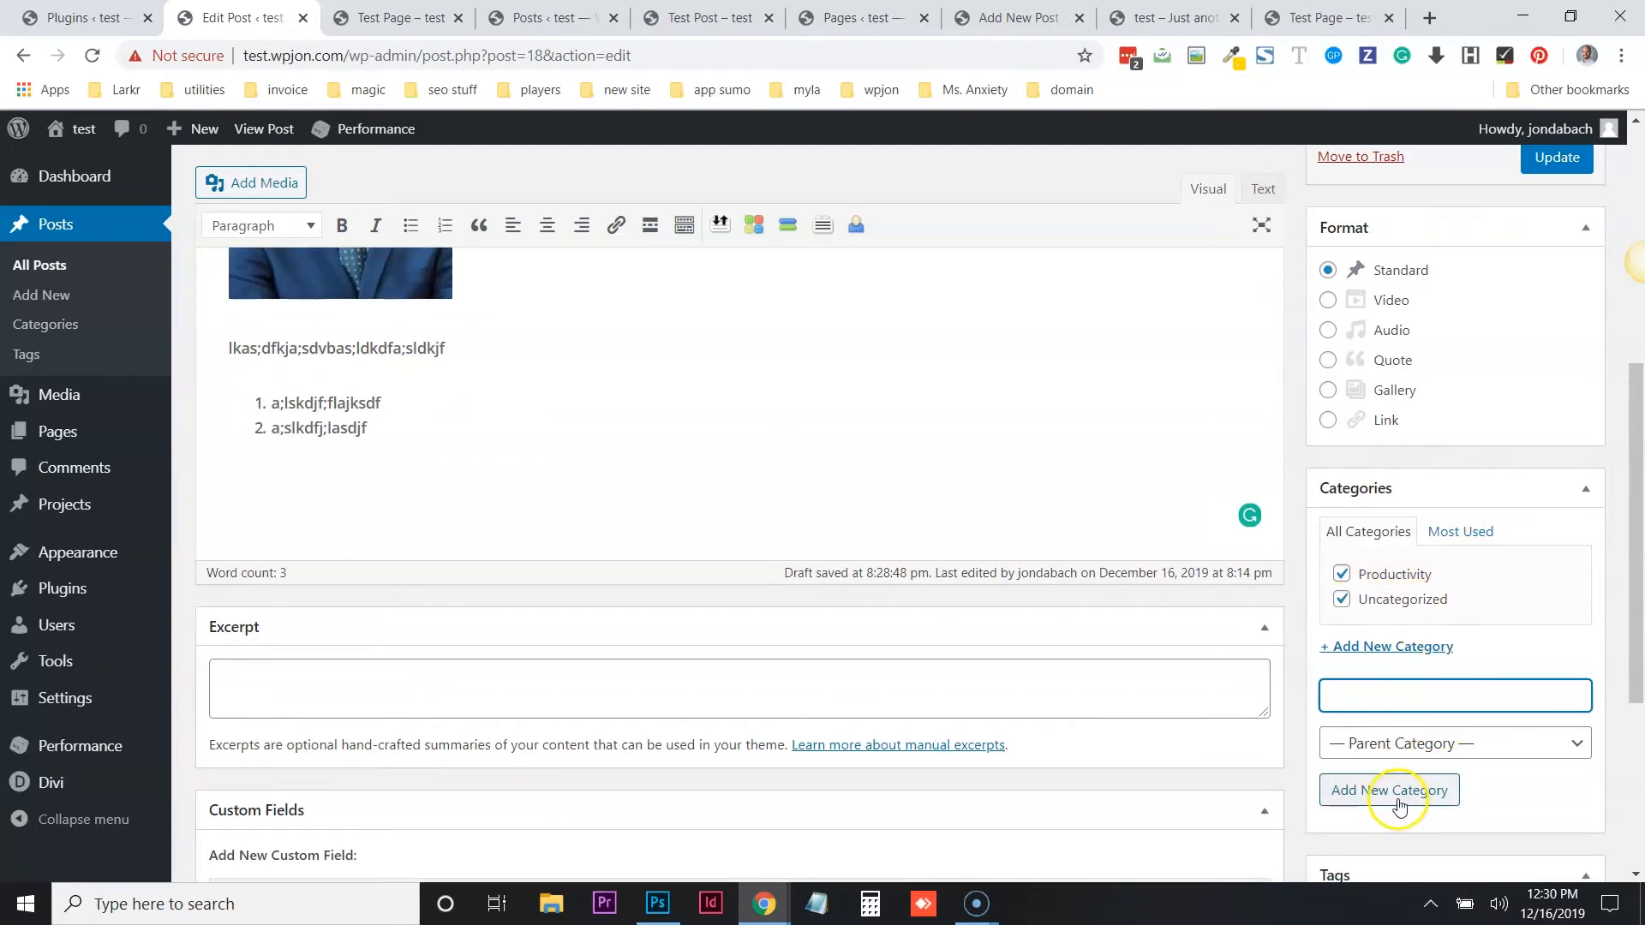